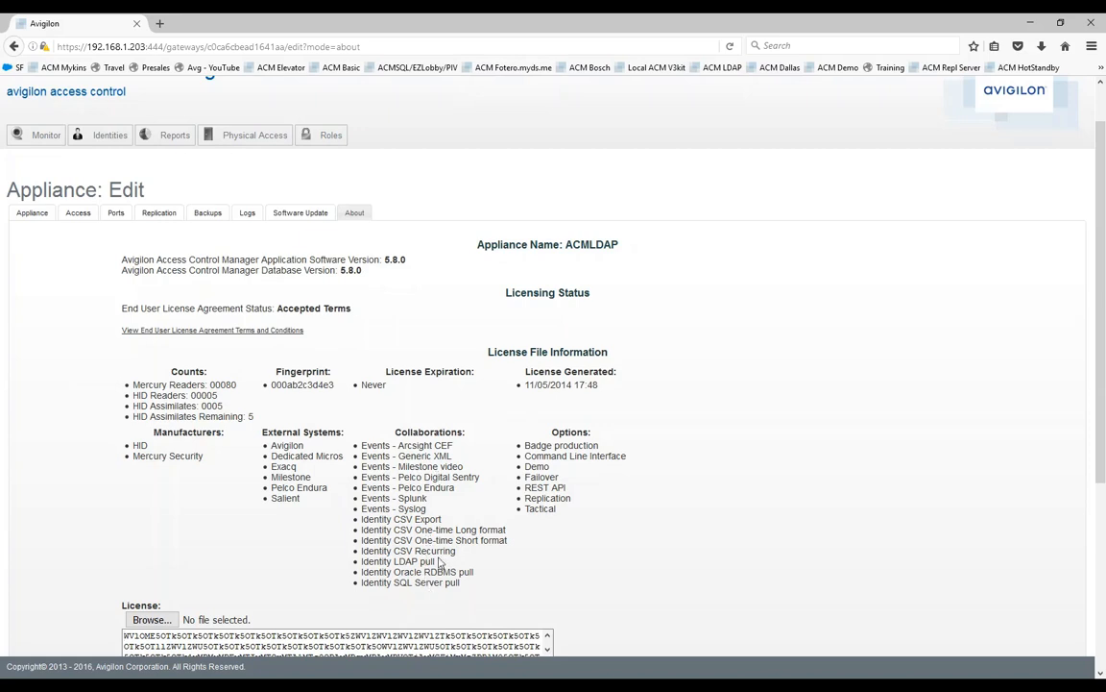
Check the Identity LDAP pull entry in the appliance's license information and open the Collaborations list.
drag(436, 562, 359, 563)
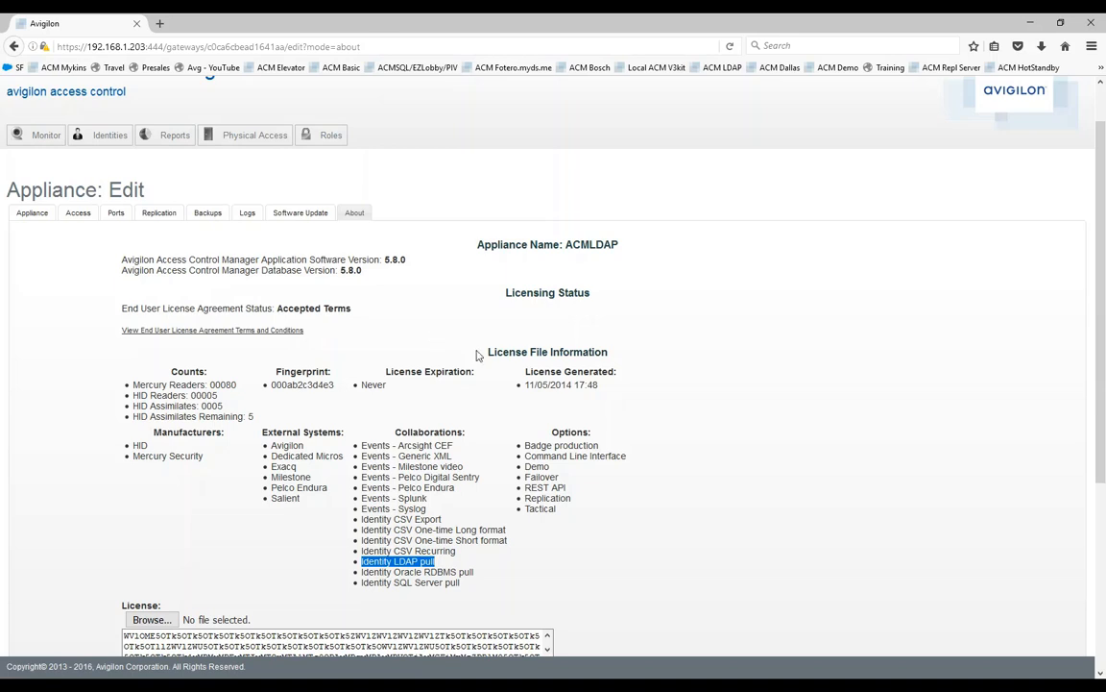
scroll(432, 321, up, 1)
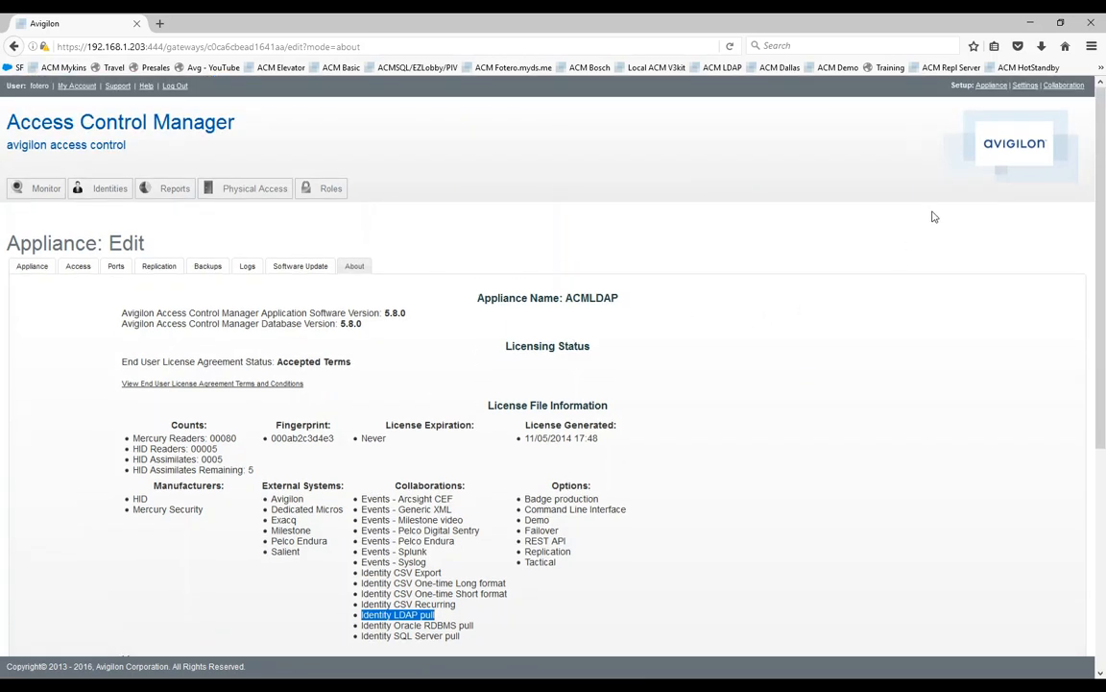
click(1063, 85)
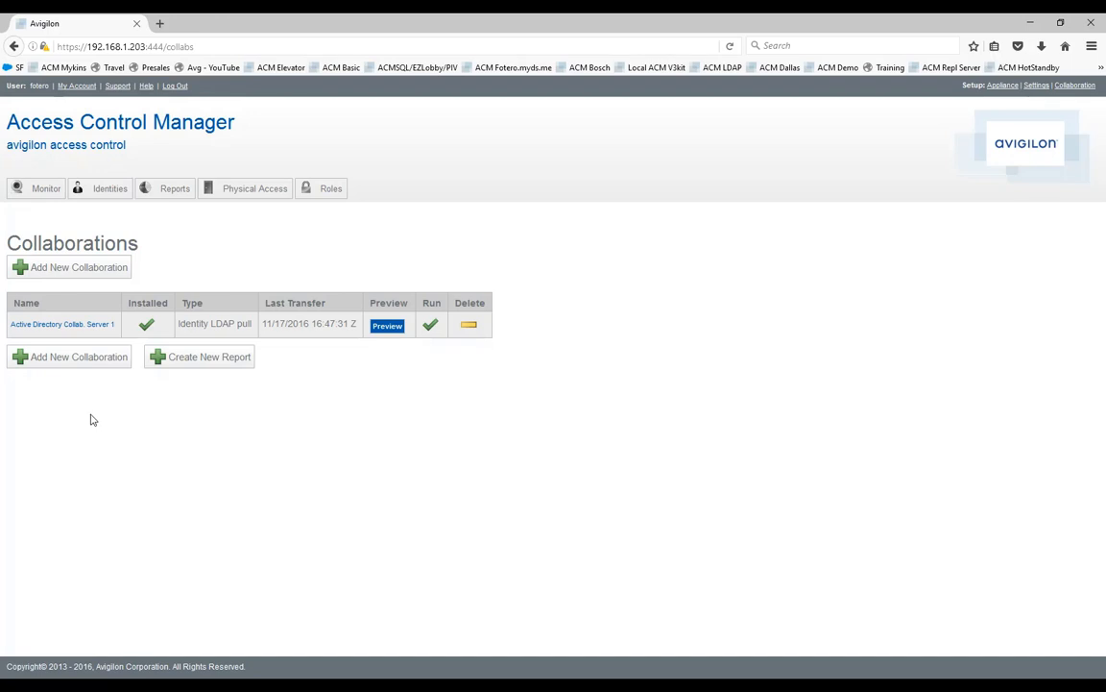
Start a new collaboration and name it Active Directory Collab. Server 2.
click(67, 362)
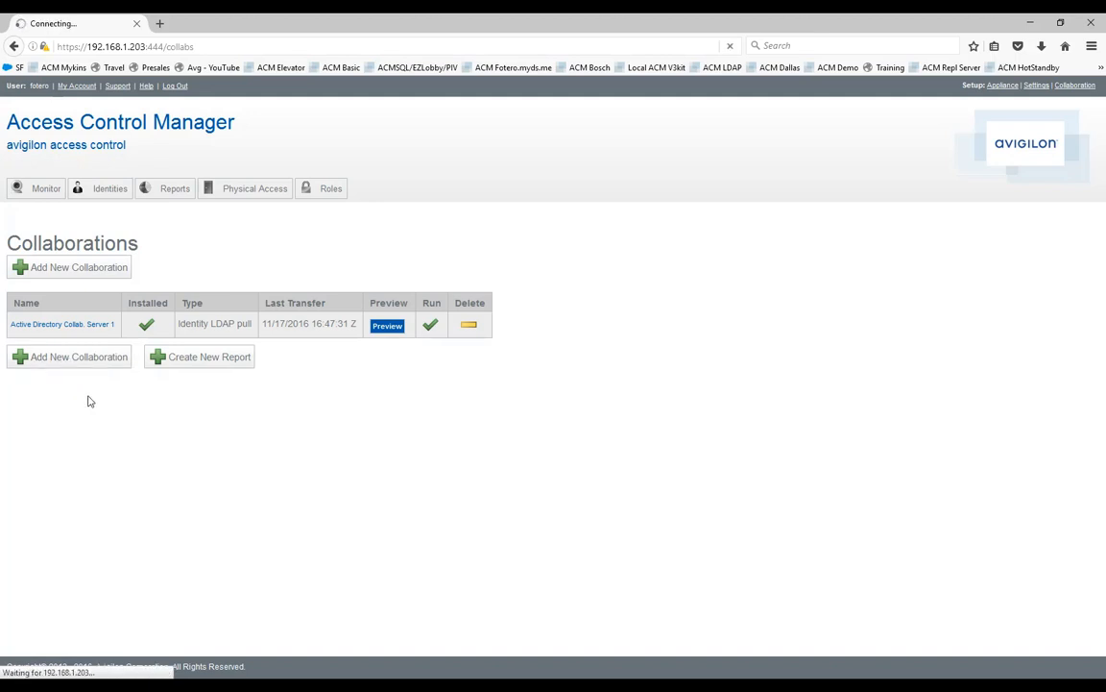
click(75, 291)
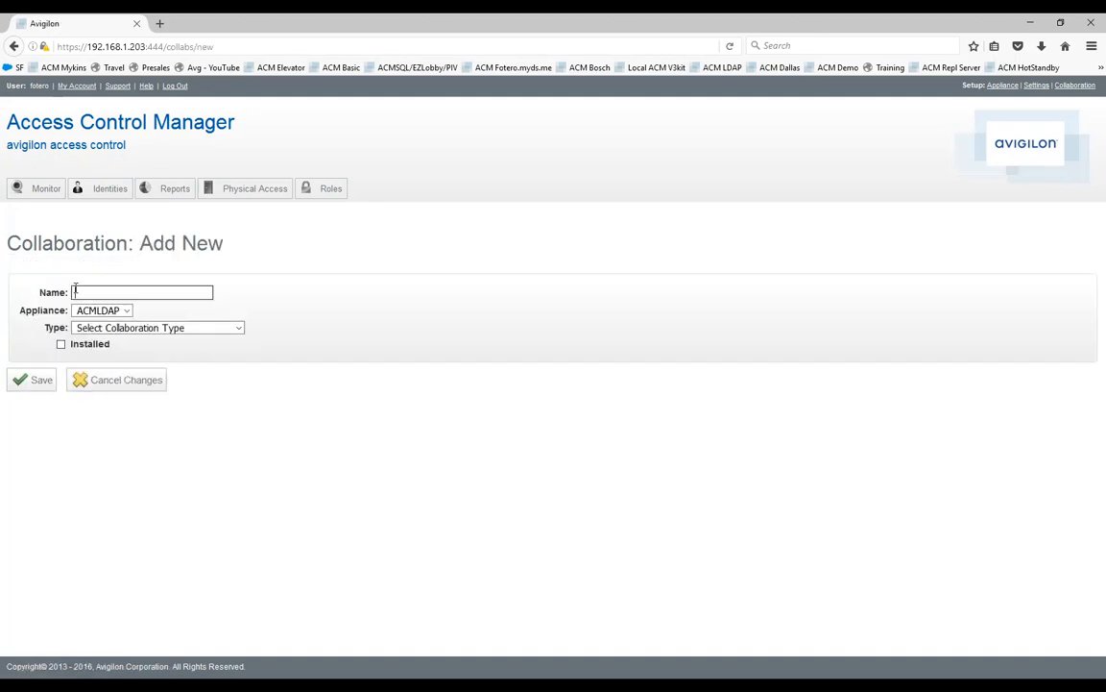
text(ACtive)
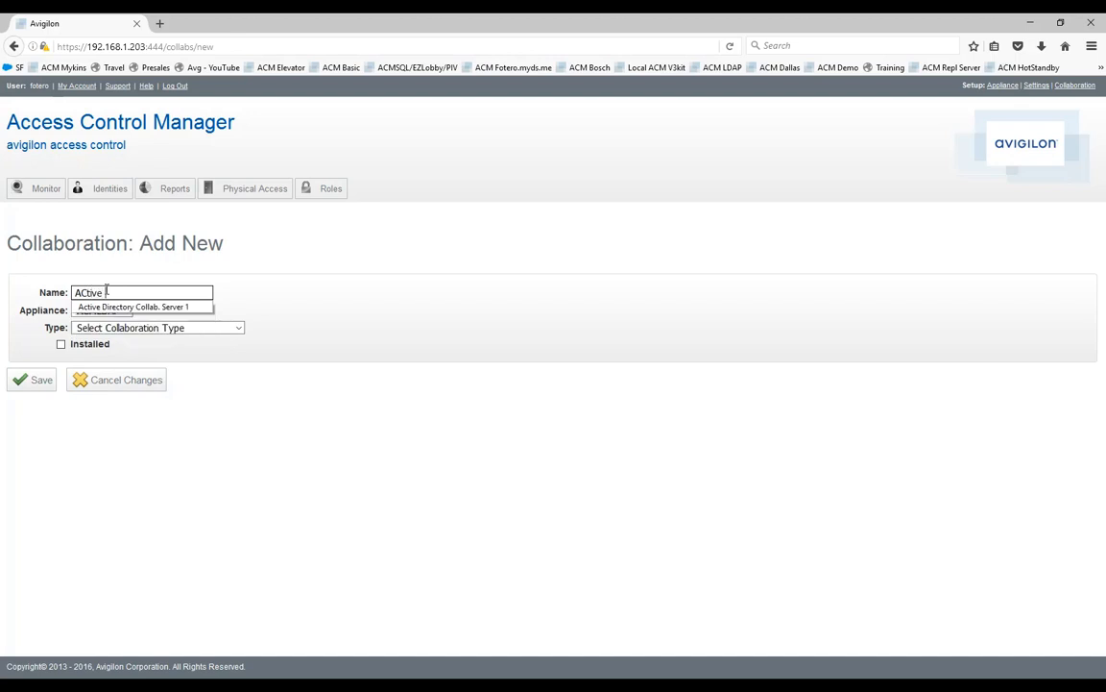
click(141, 307)
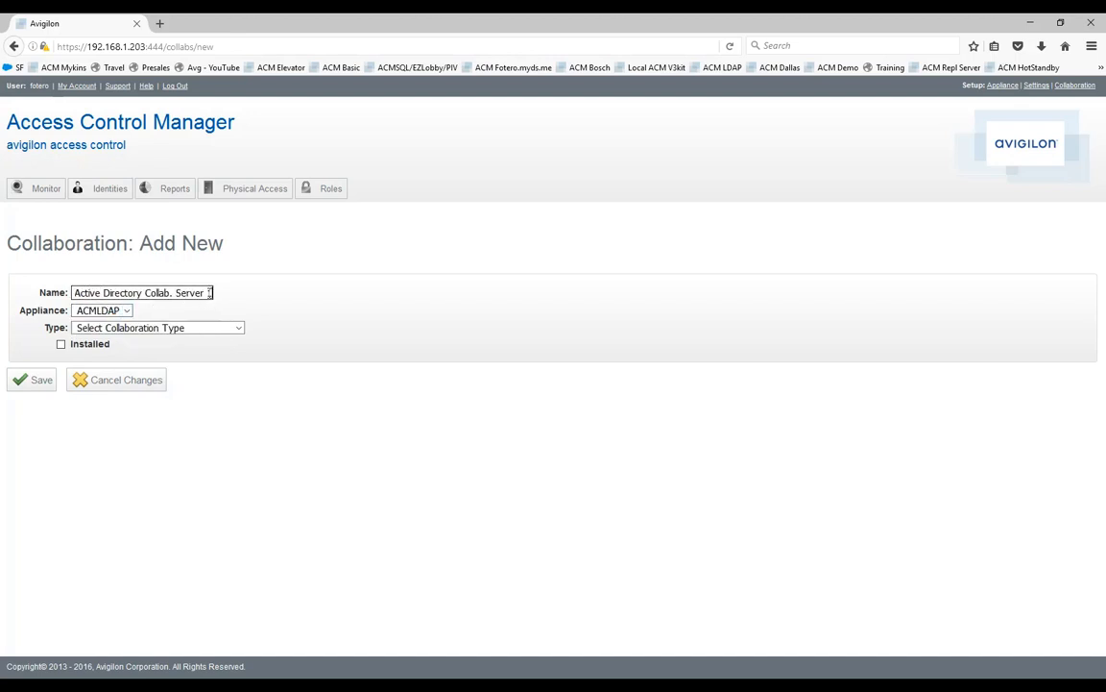
key(BackSpace)
text(2)
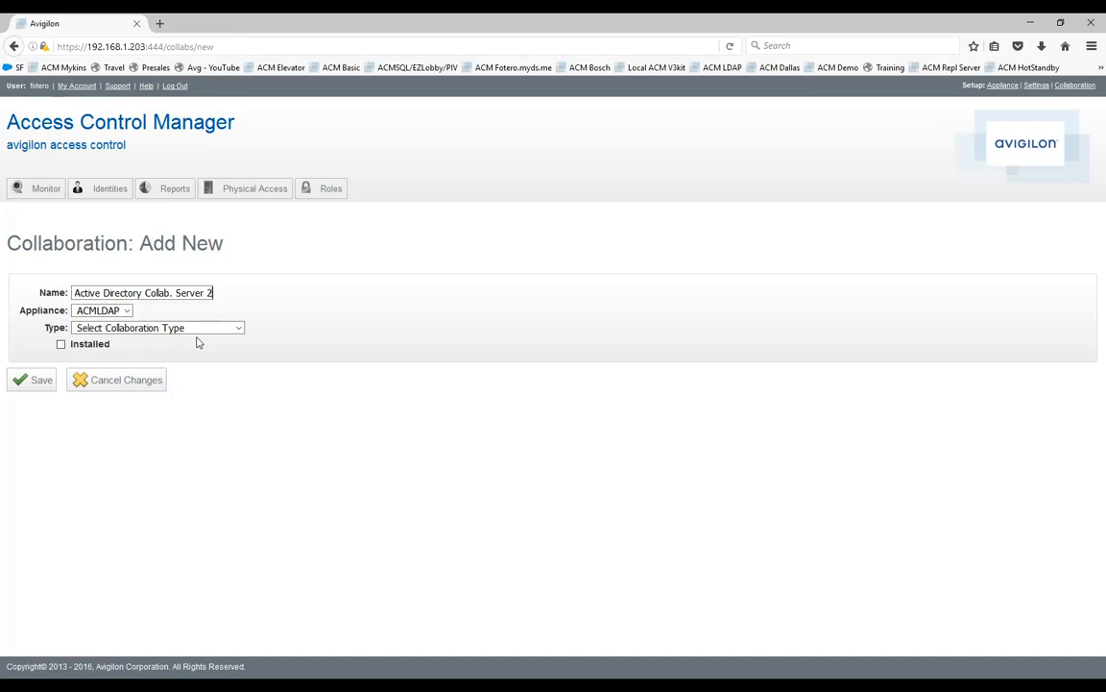
Set the collaboration type to Identity LDAP pull and mark it as installed.
click(132, 330)
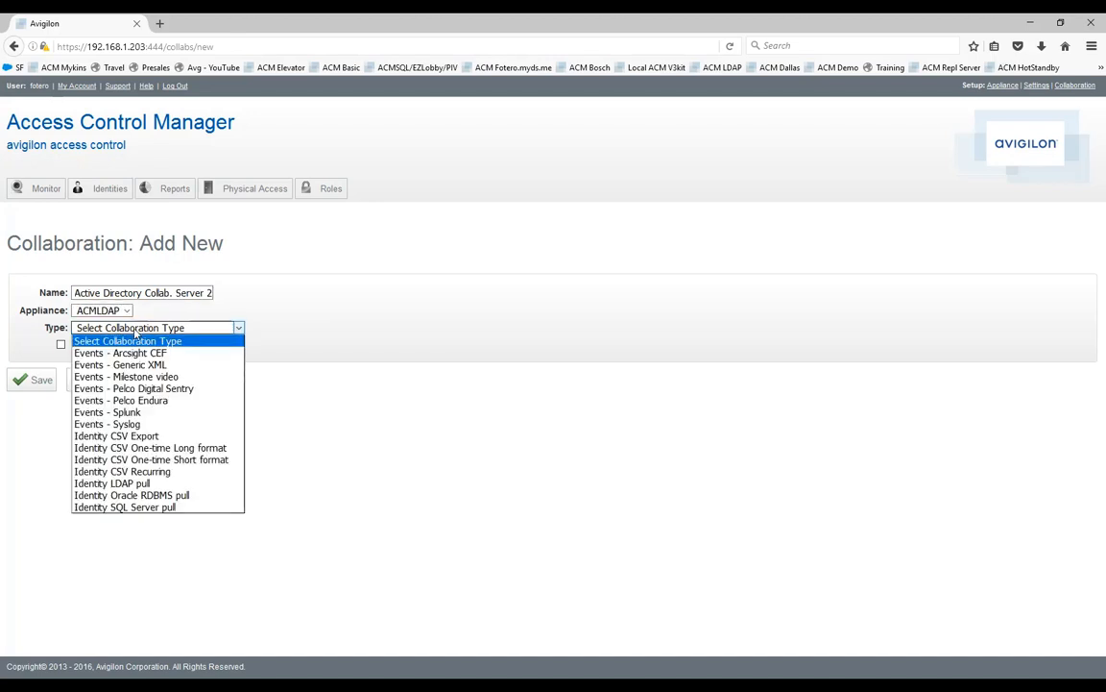
click(130, 485)
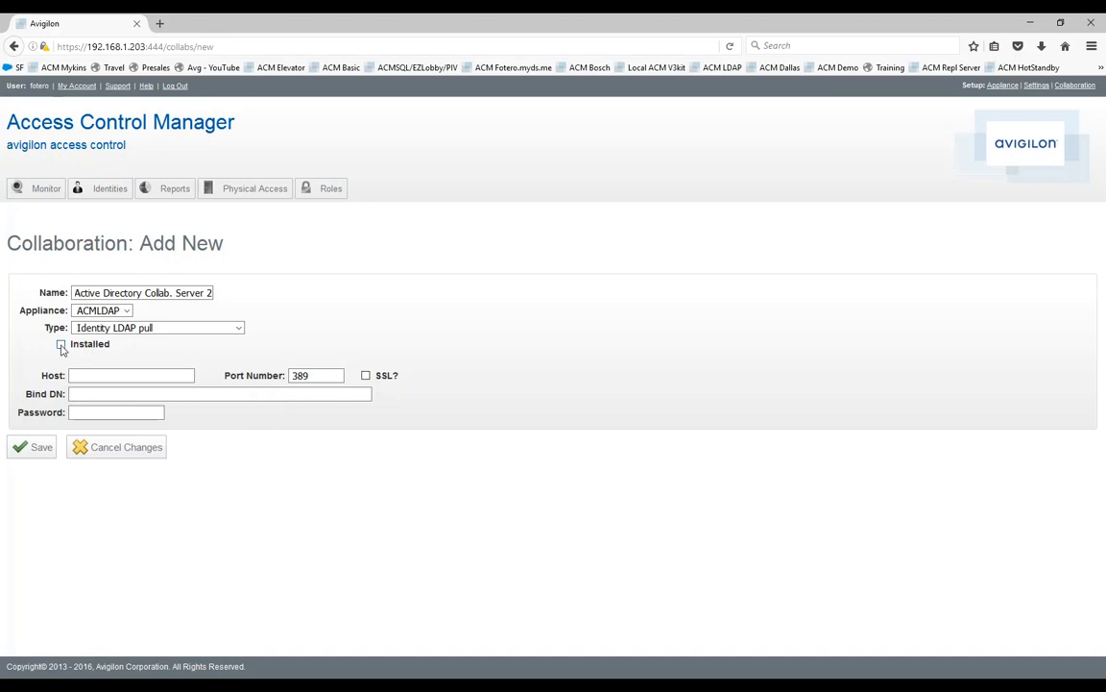
click(61, 345)
Set the host to 192.168.1.150 with SSL off and save the new collaboration.
click(84, 394)
click(76, 377)
click(79, 379)
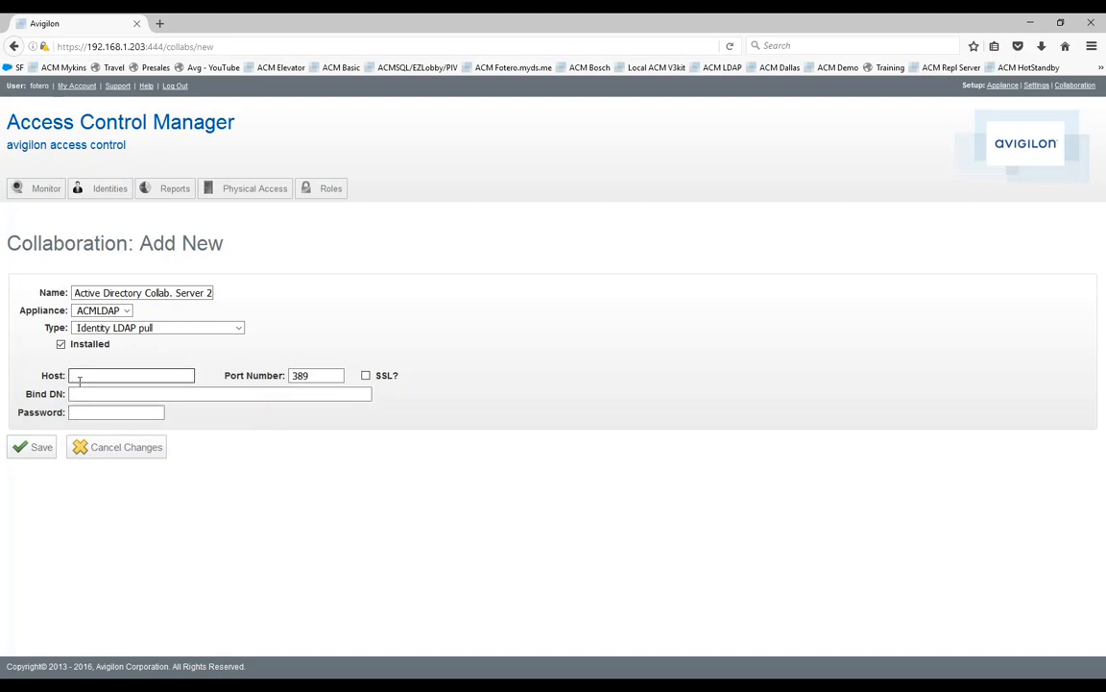
text(192.168)
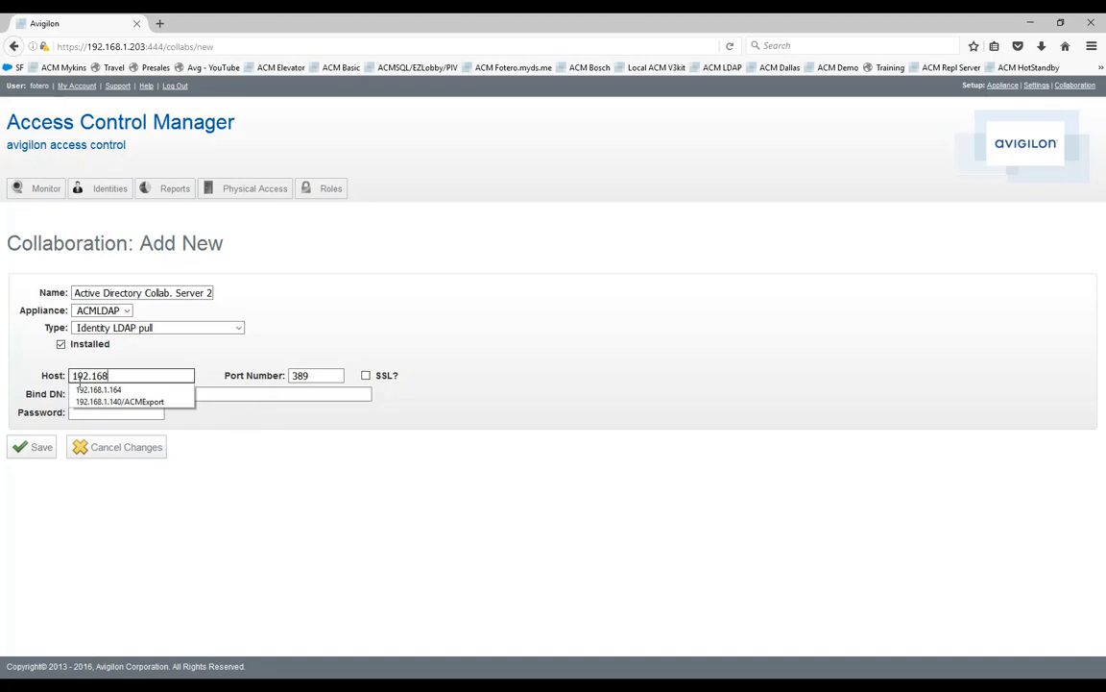
text(.1.150)
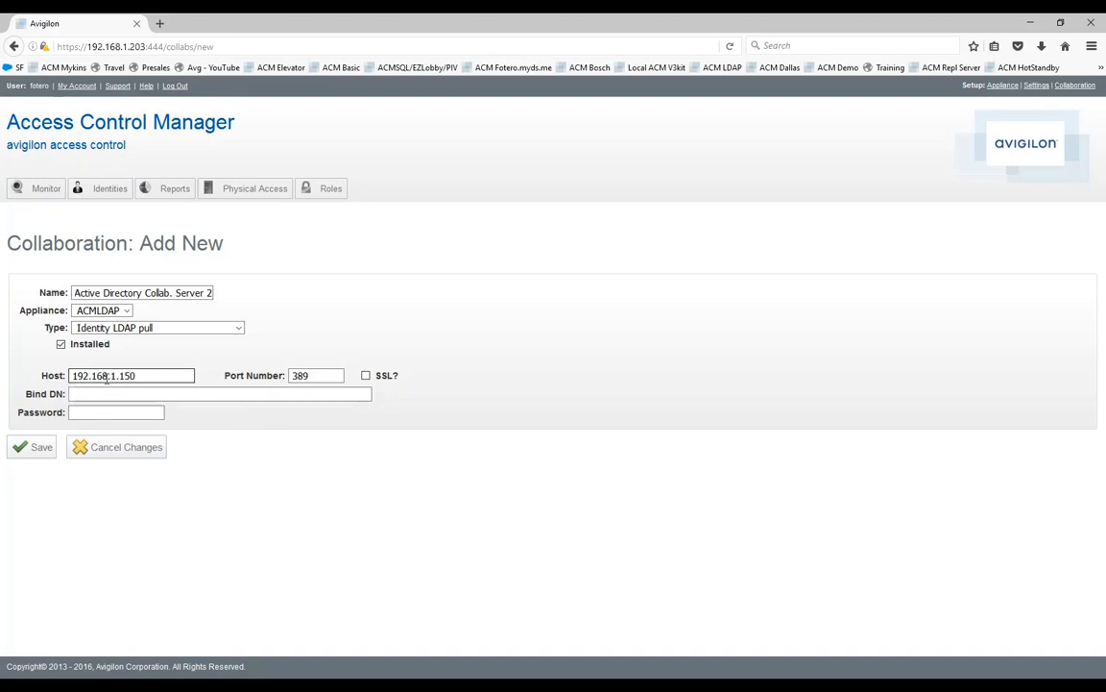
click(366, 378)
click(366, 379)
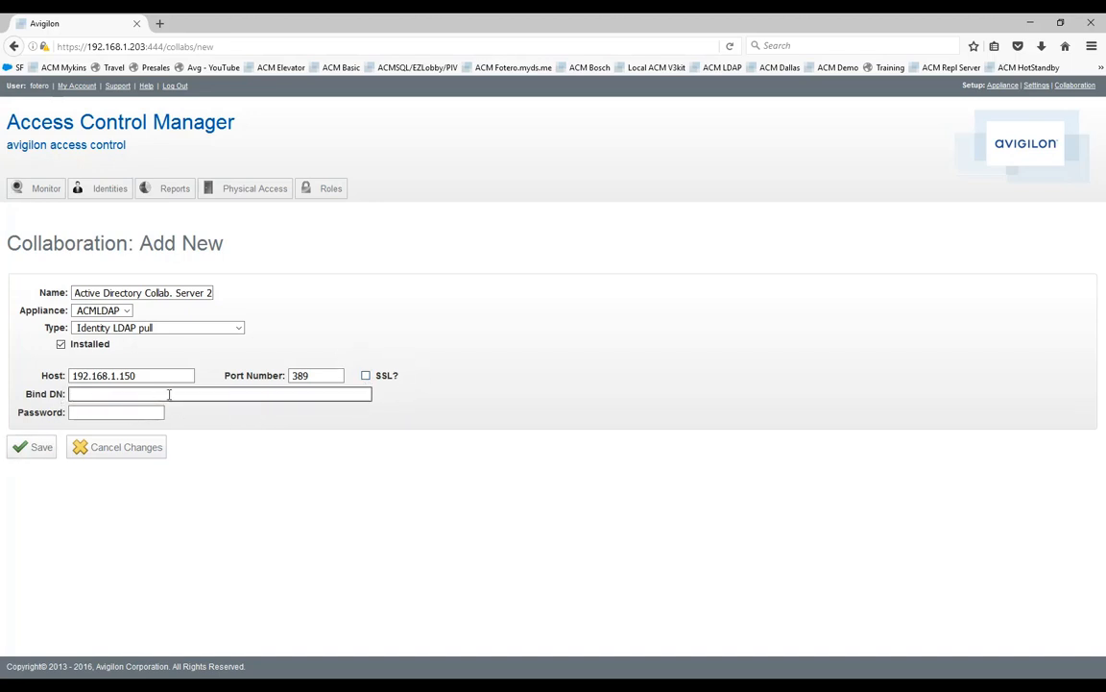
click(90, 396)
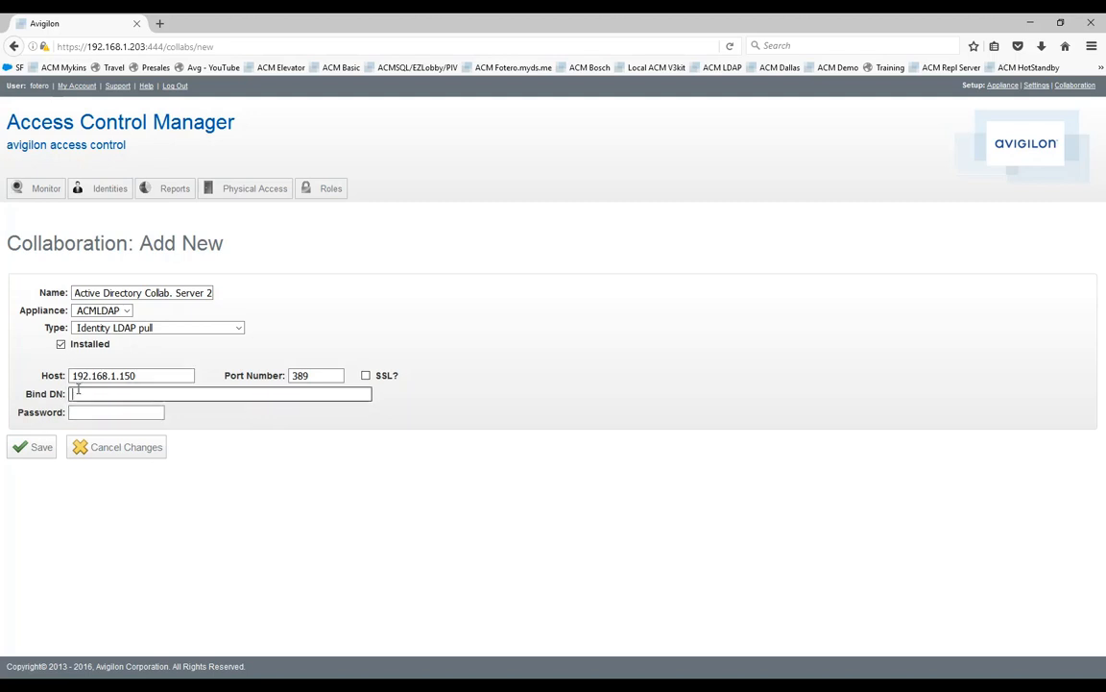
click(35, 451)
click(35, 446)
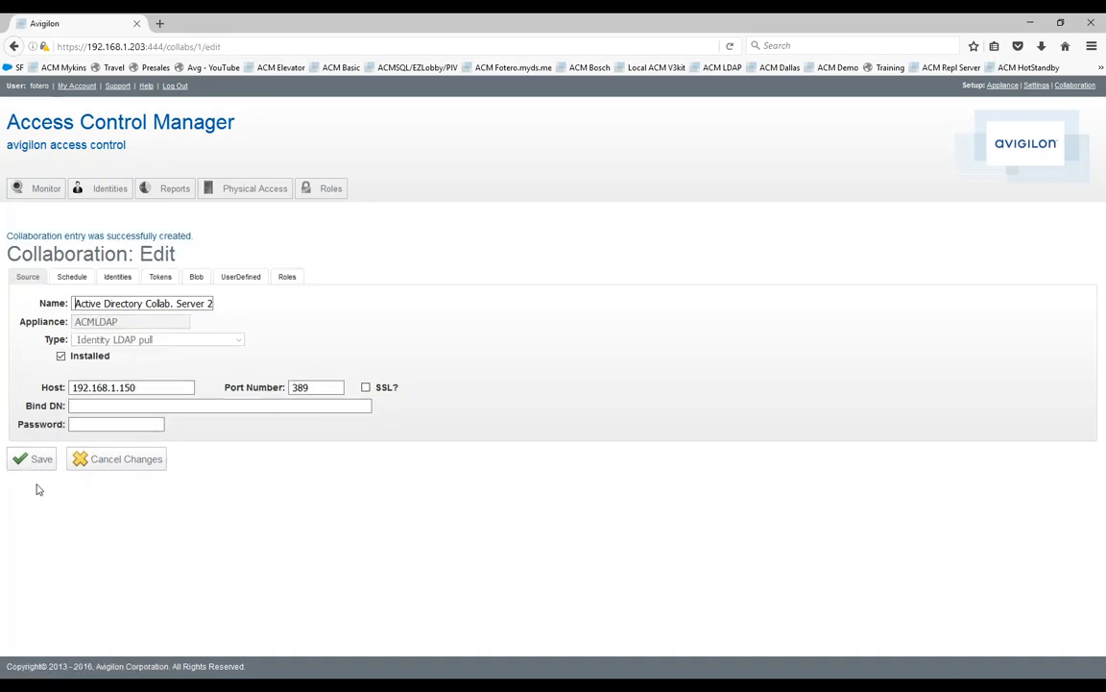
Open the existing Active Directory Collab. Server 1 collaboration and examine its Bind DN.
click(1073, 86)
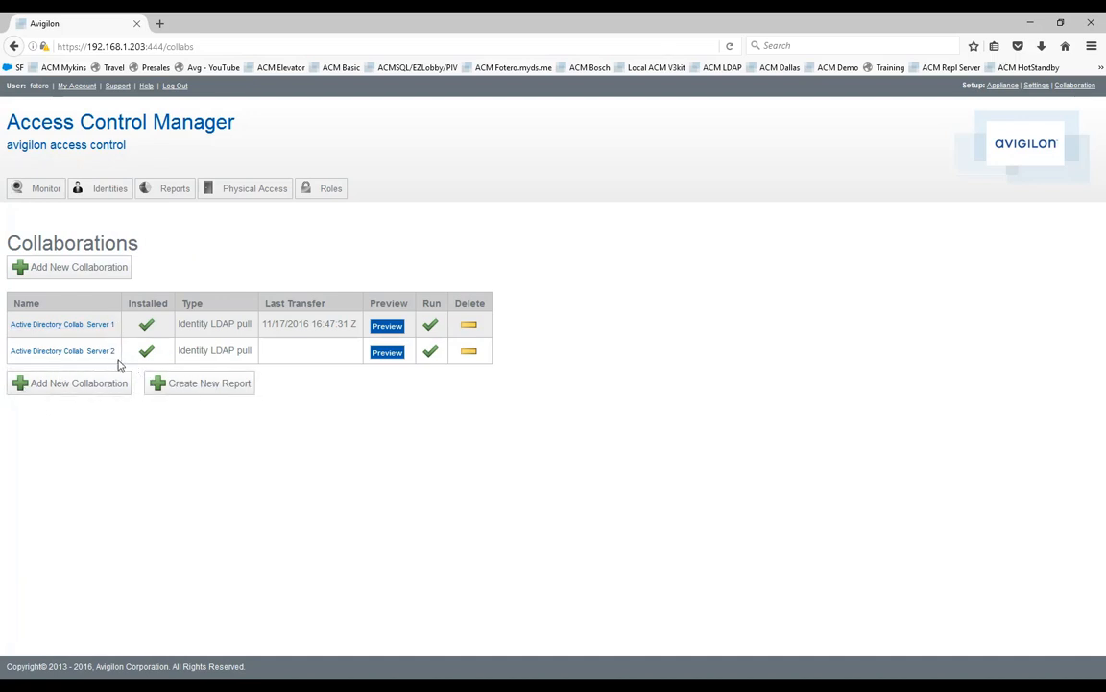
click(61, 323)
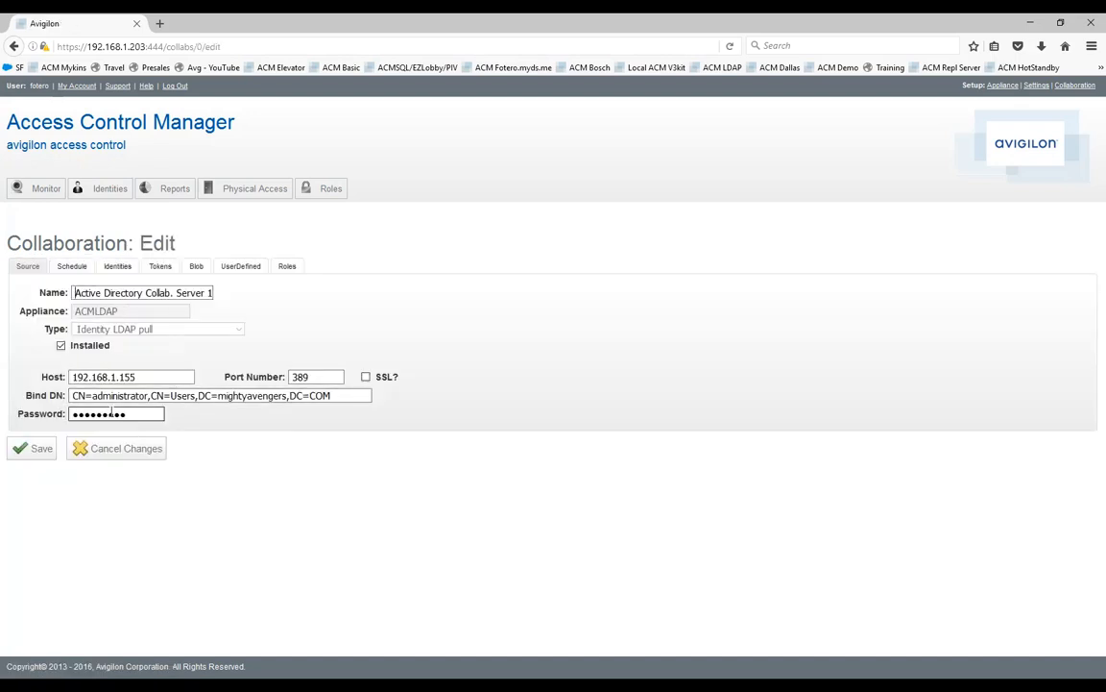
click(70, 396)
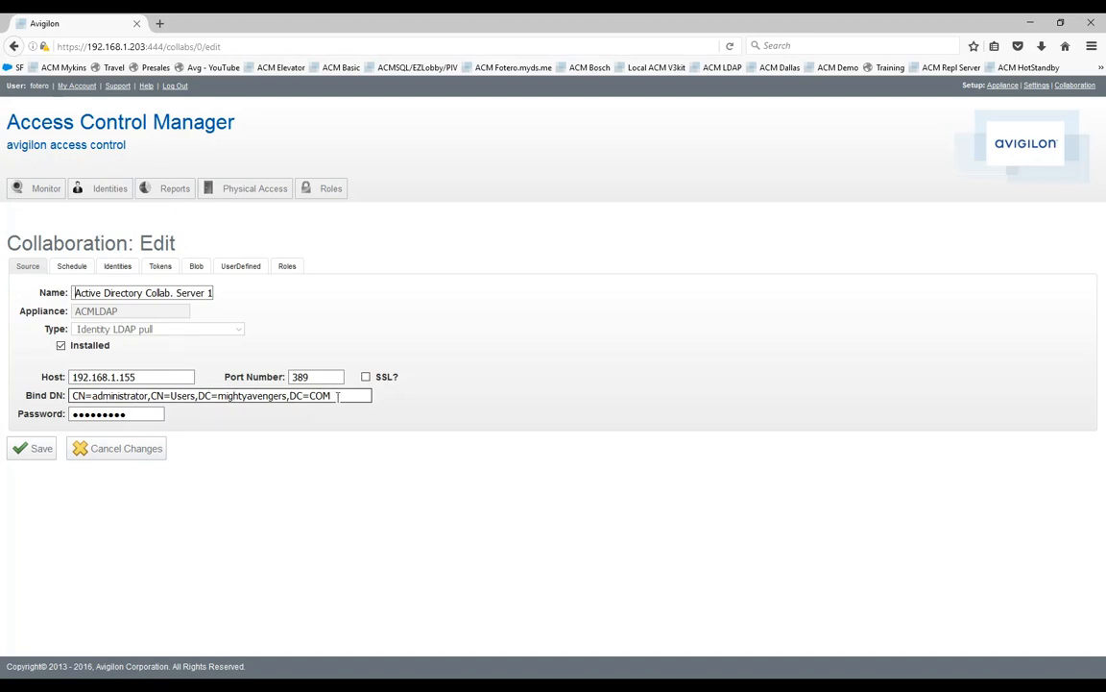
click(127, 395)
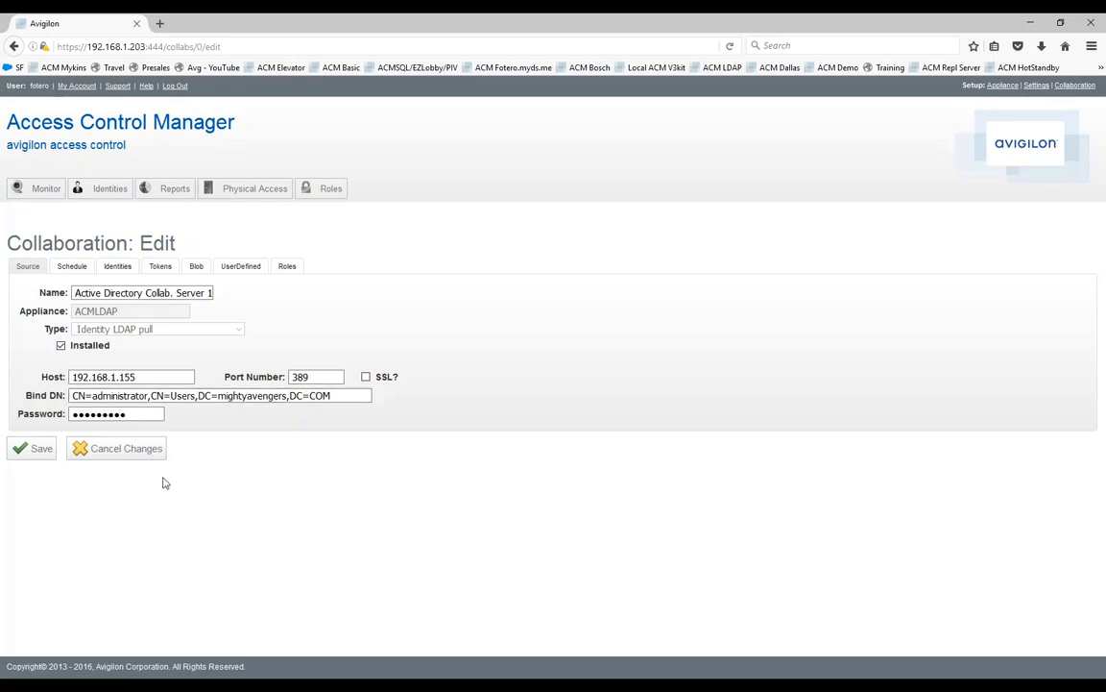
click(78, 399)
Open the identity settings of Active Directory Collab. Server 1 and examine the Base DN and object class filter.
mouse_move(1036, 87)
click(117, 265)
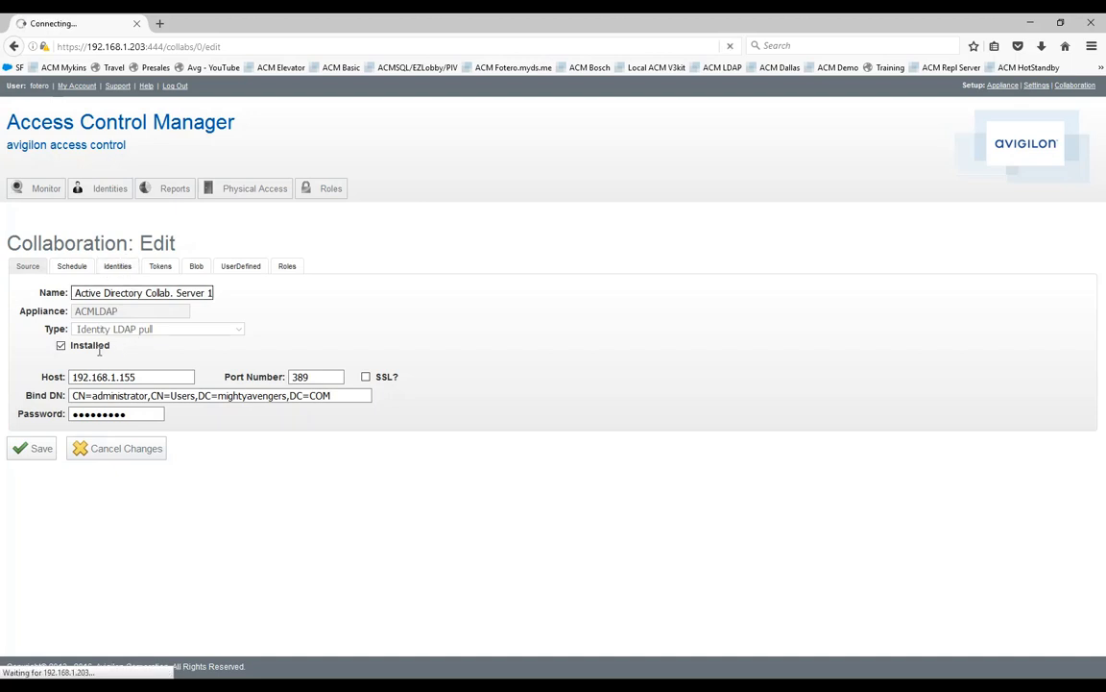
scroll(381, 391, down, 3)
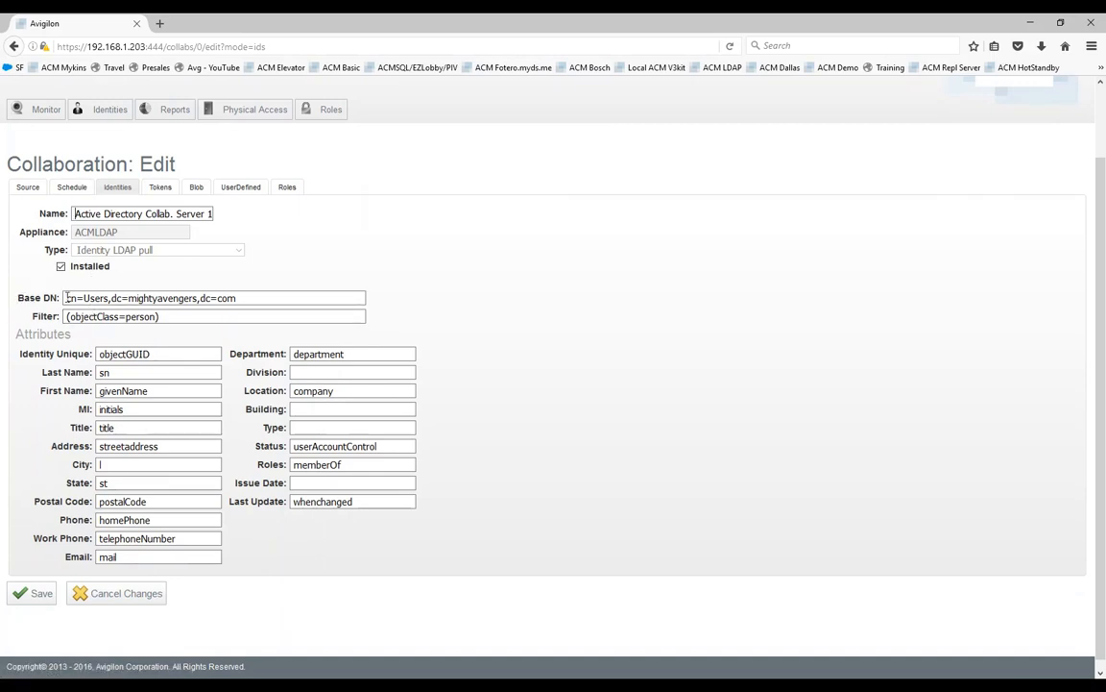
drag(240, 297, 64, 298)
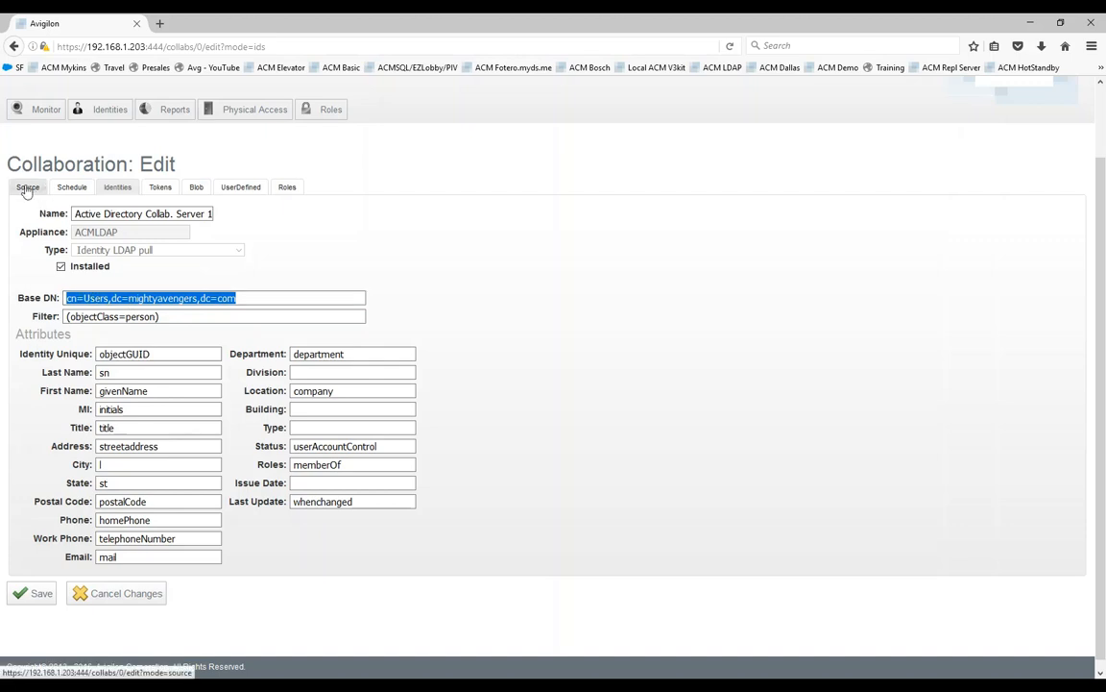
double_click(92, 298)
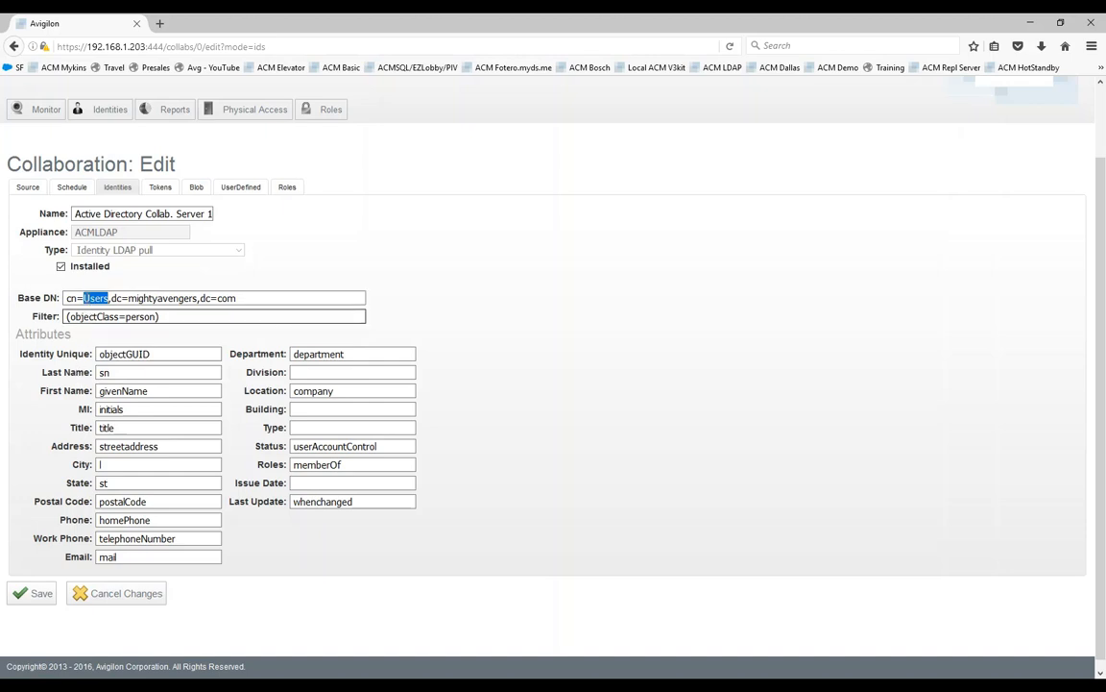
drag(30, 318, 126, 321)
double_click(139, 317)
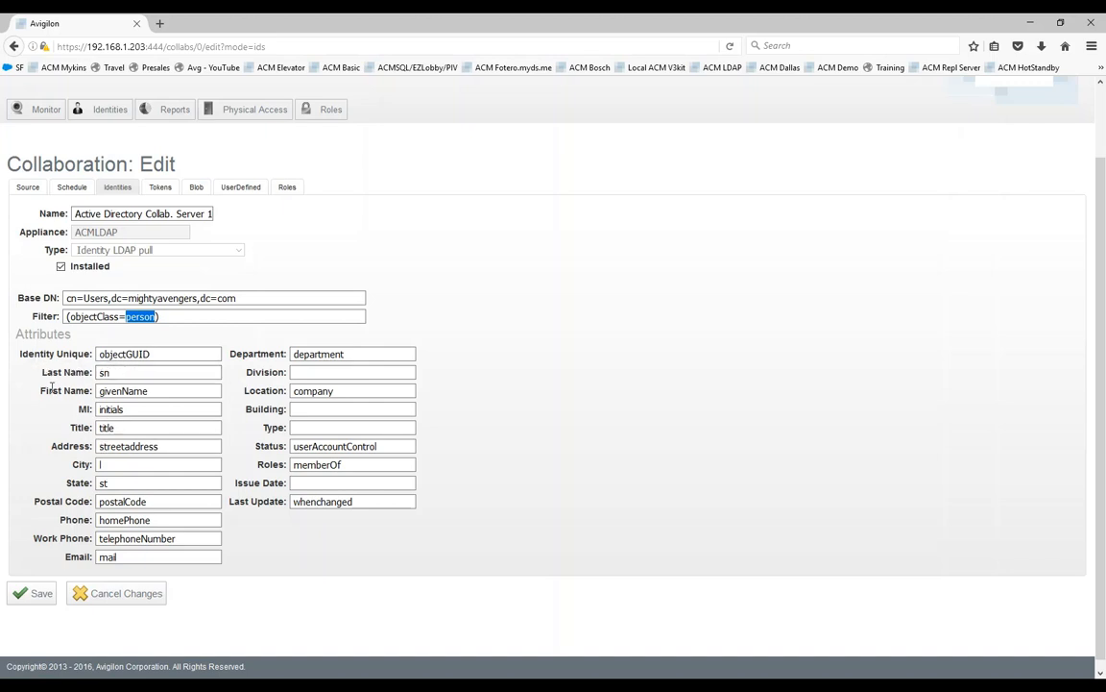
Examine the attribute mappings for Last Name, First Name, Identity Unique and Last Update.
drag(38, 378, 90, 376)
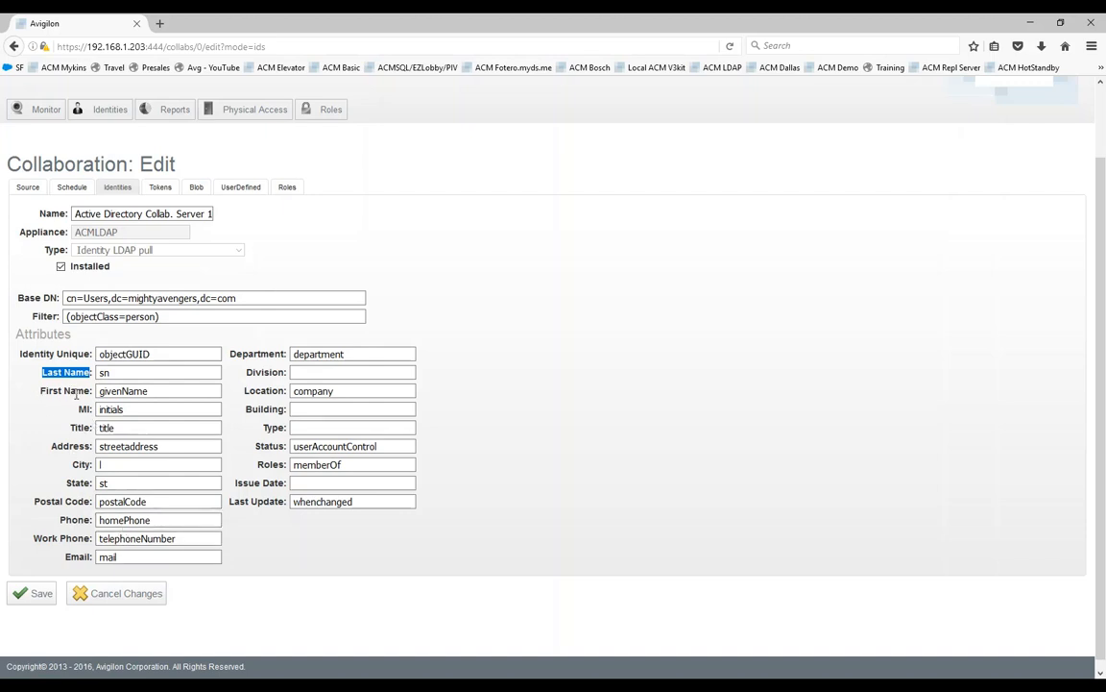
drag(97, 391, 149, 391)
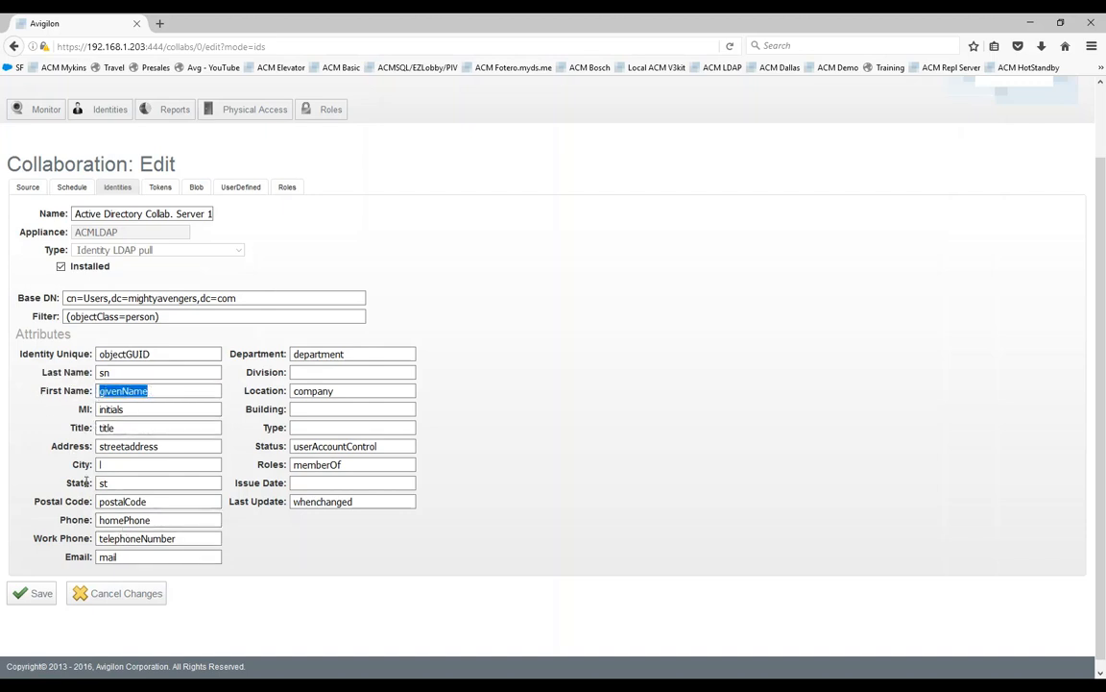
click(101, 372)
double_click(102, 372)
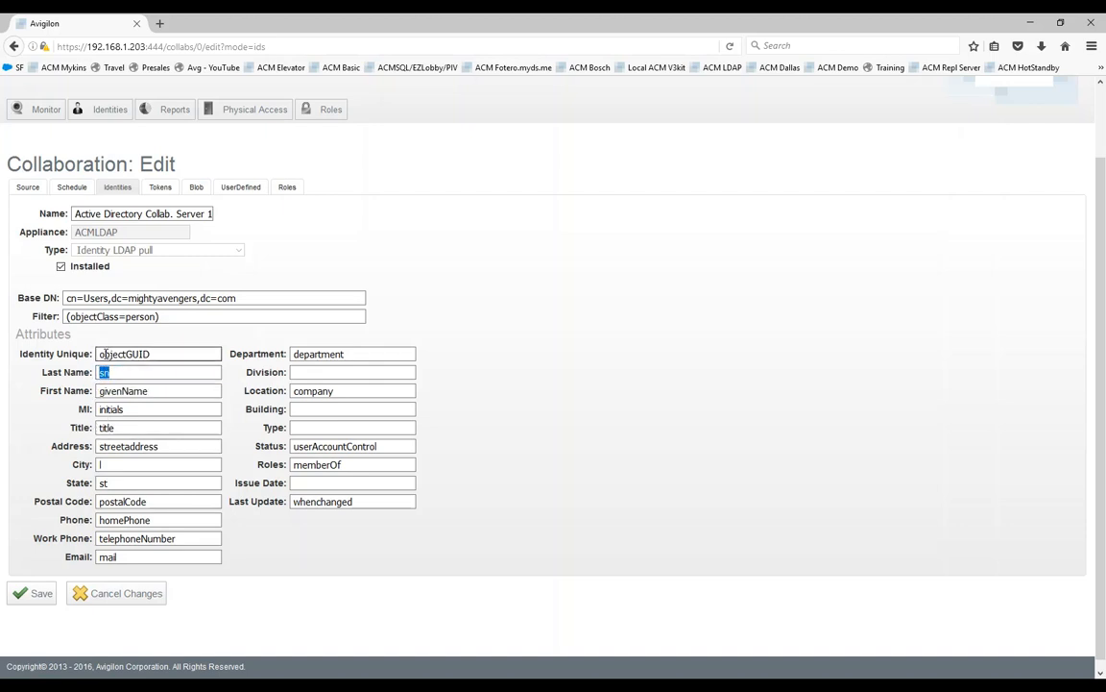
drag(156, 355, 97, 355)
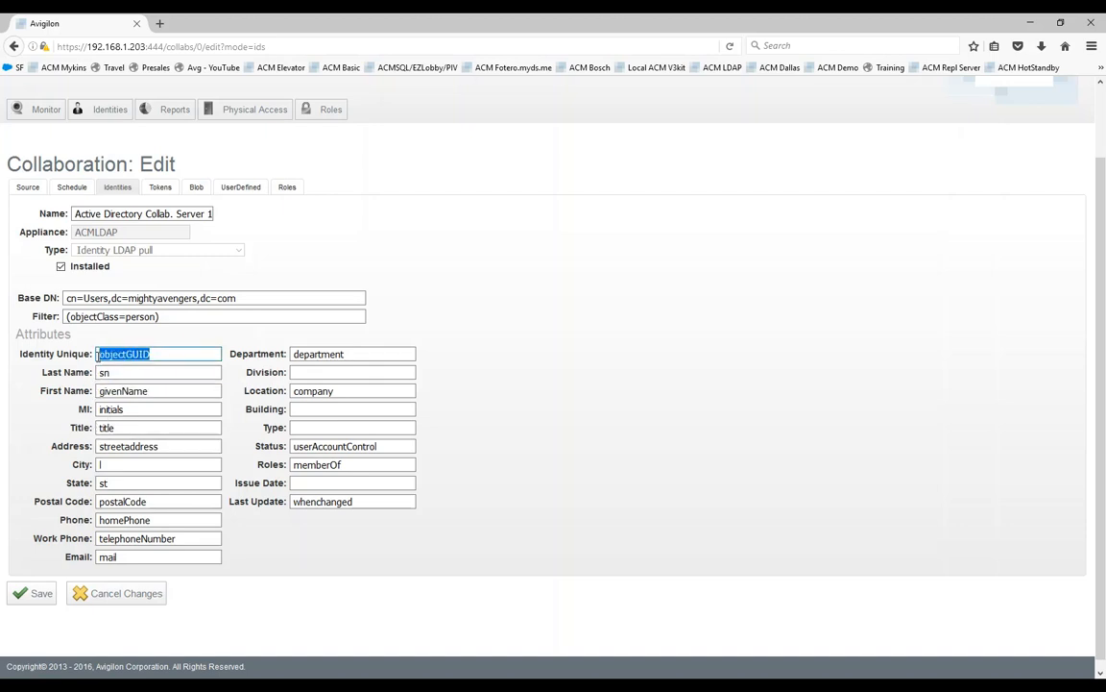
click(123, 372)
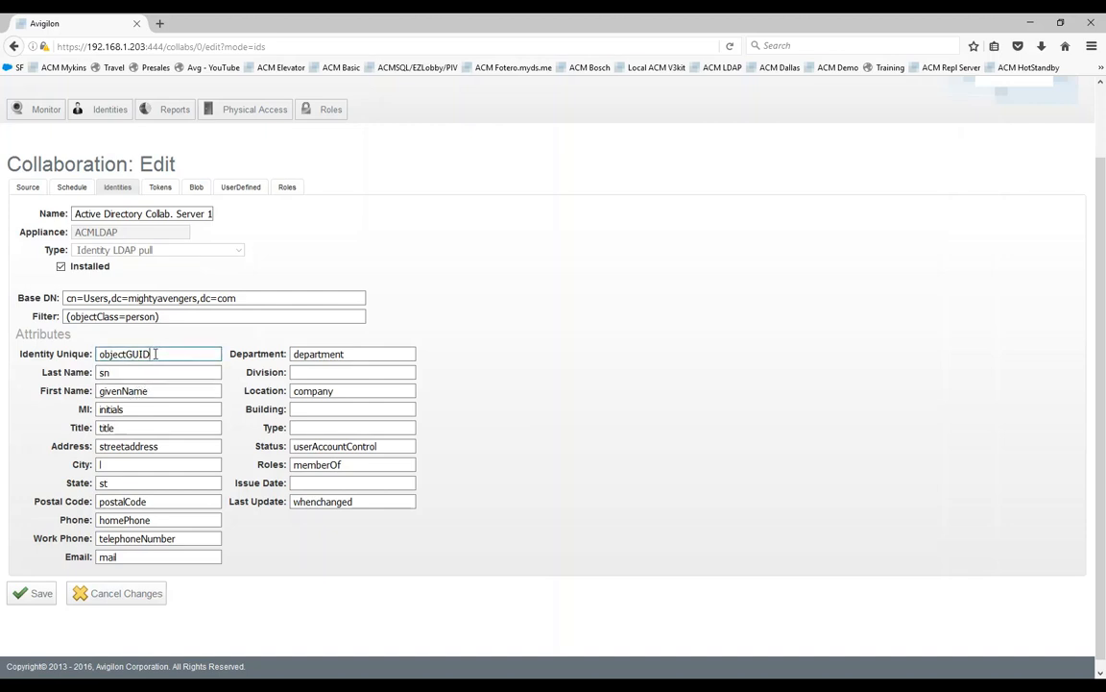
drag(150, 355, 97, 354)
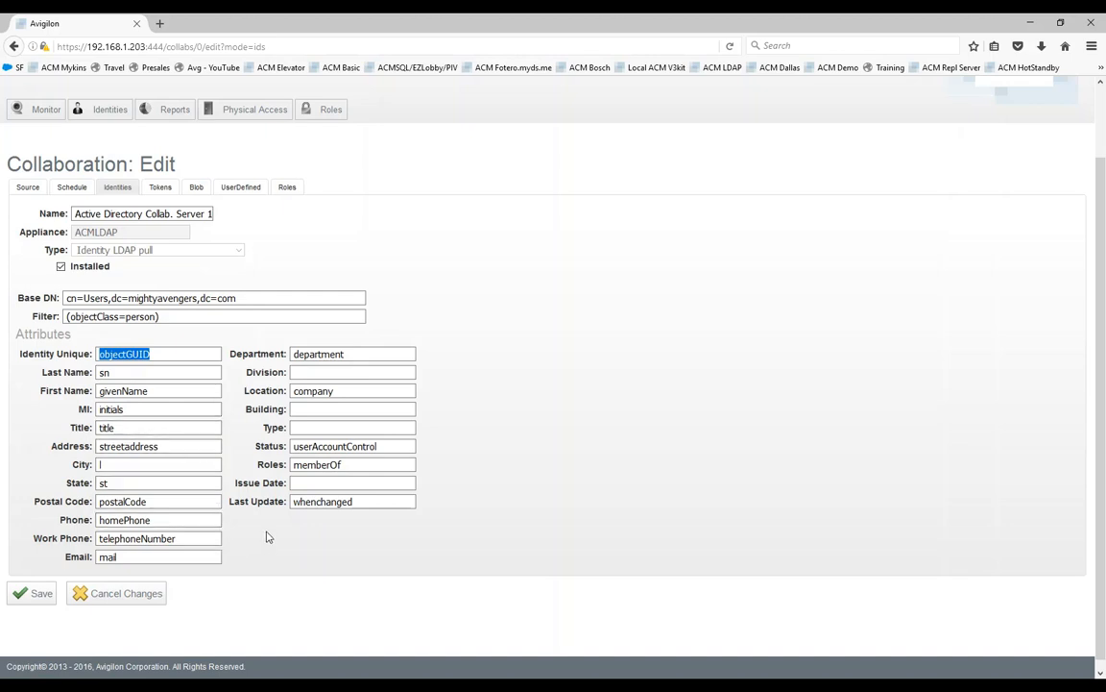
click(354, 501)
drag(354, 502, 292, 502)
key(Down)
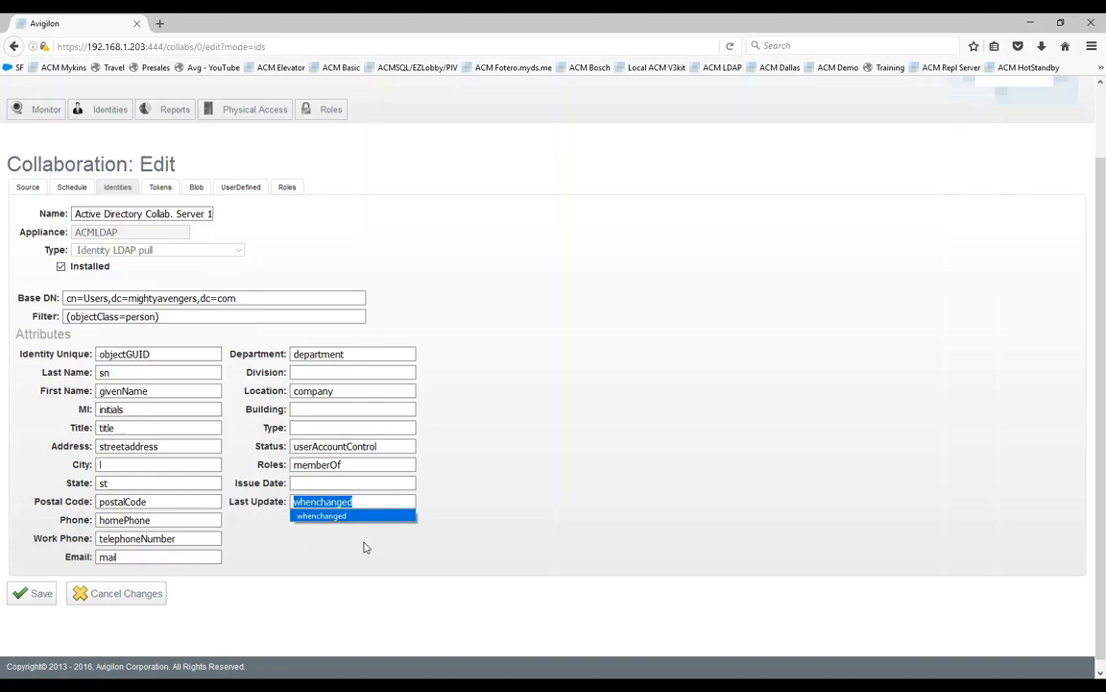
Save the identity settings and run a preview of the Active Directory Collab. Server 1 collaboration.
click(39, 597)
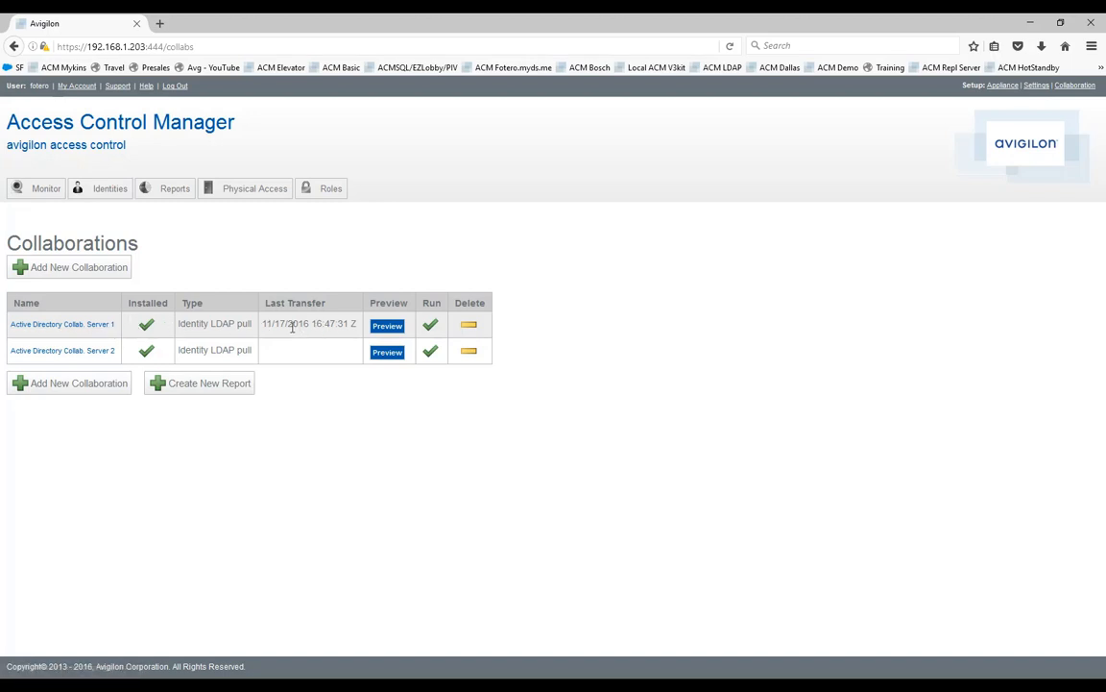
click(383, 328)
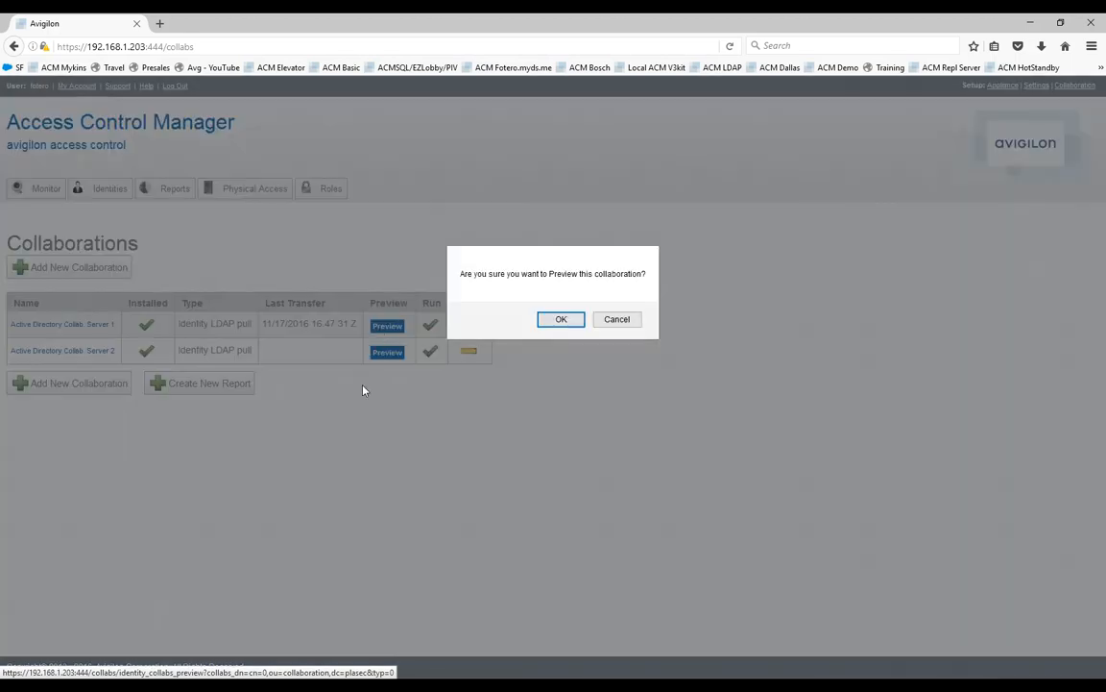
click(561, 320)
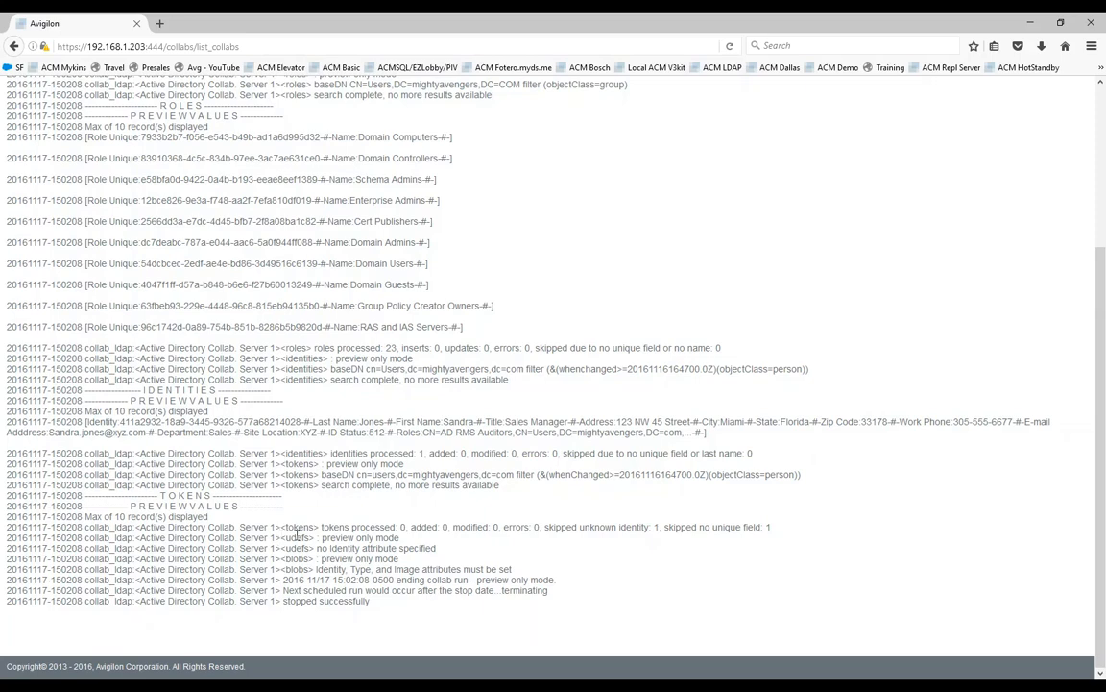
Examine the tokens summary line in the preview log, including its skipped unknown identity count.
drag(283, 528, 778, 528)
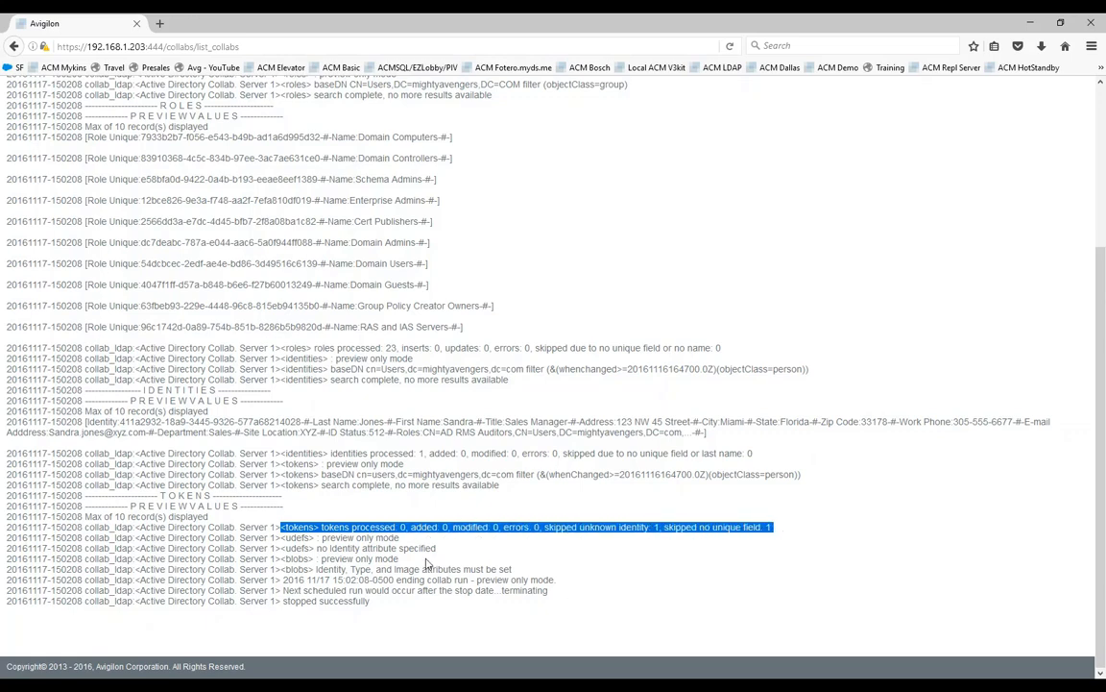
click(523, 540)
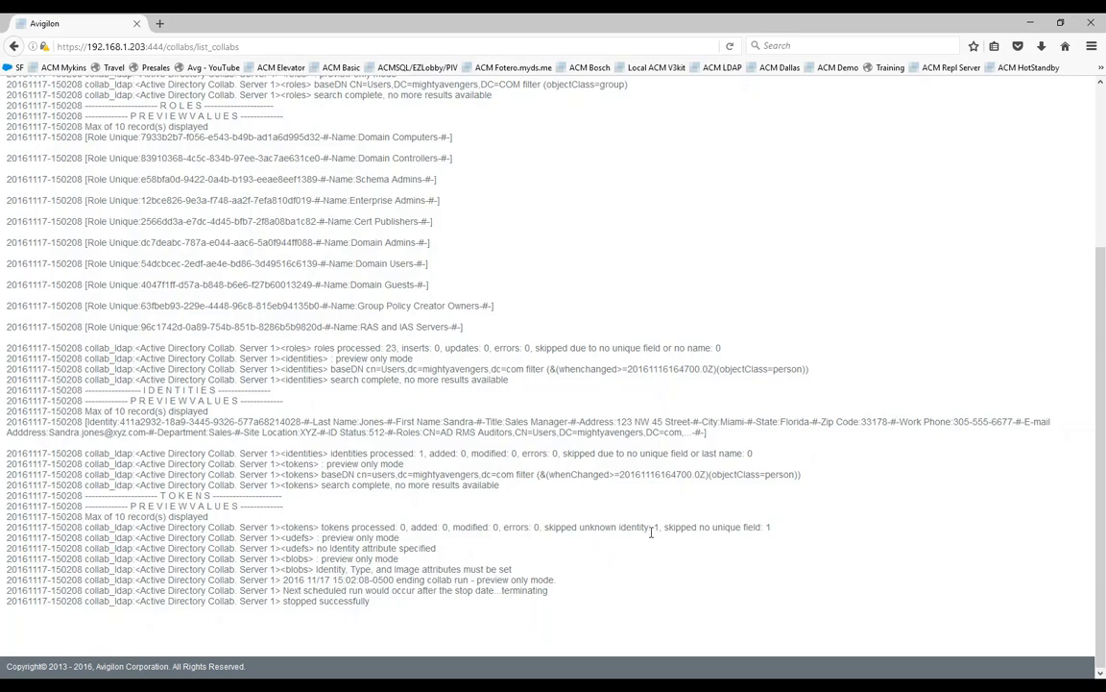
drag(662, 527, 619, 527)
List all identities with an unfiltered identity search and check the number of records found.
scroll(439, 431, up, 5)
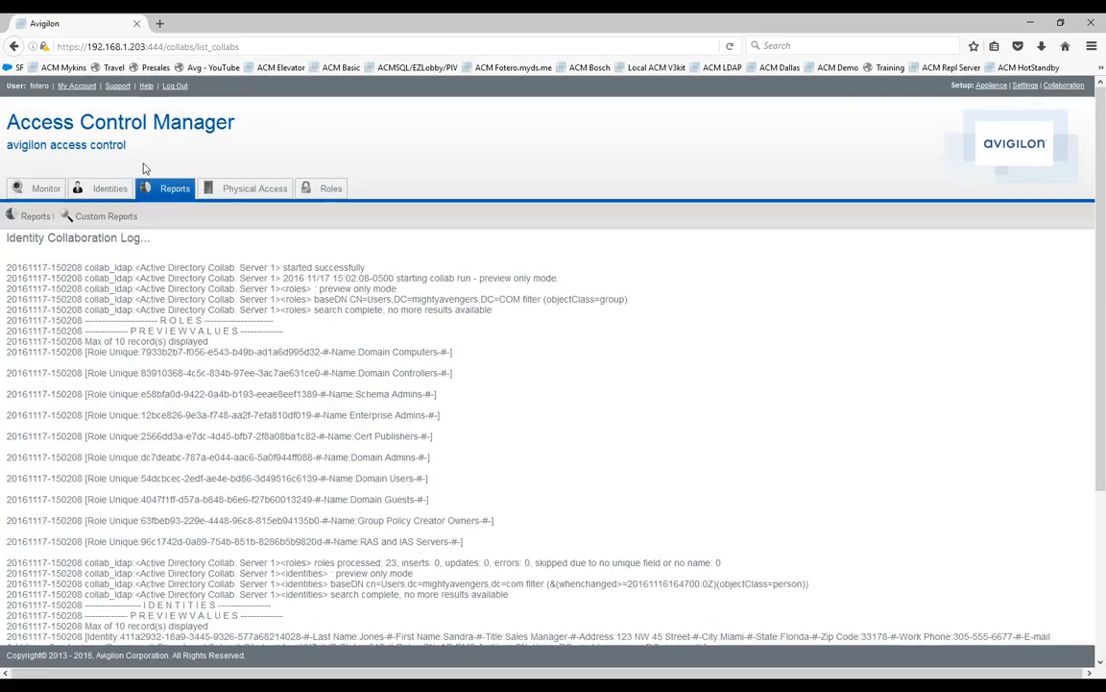
click(111, 190)
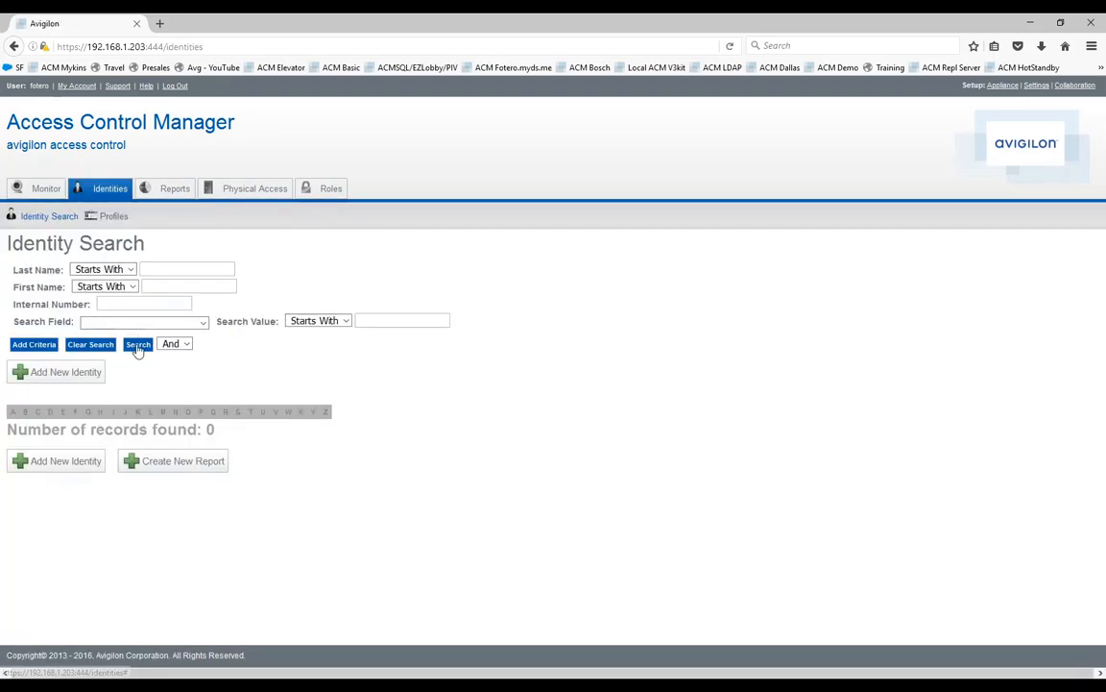
click(138, 344)
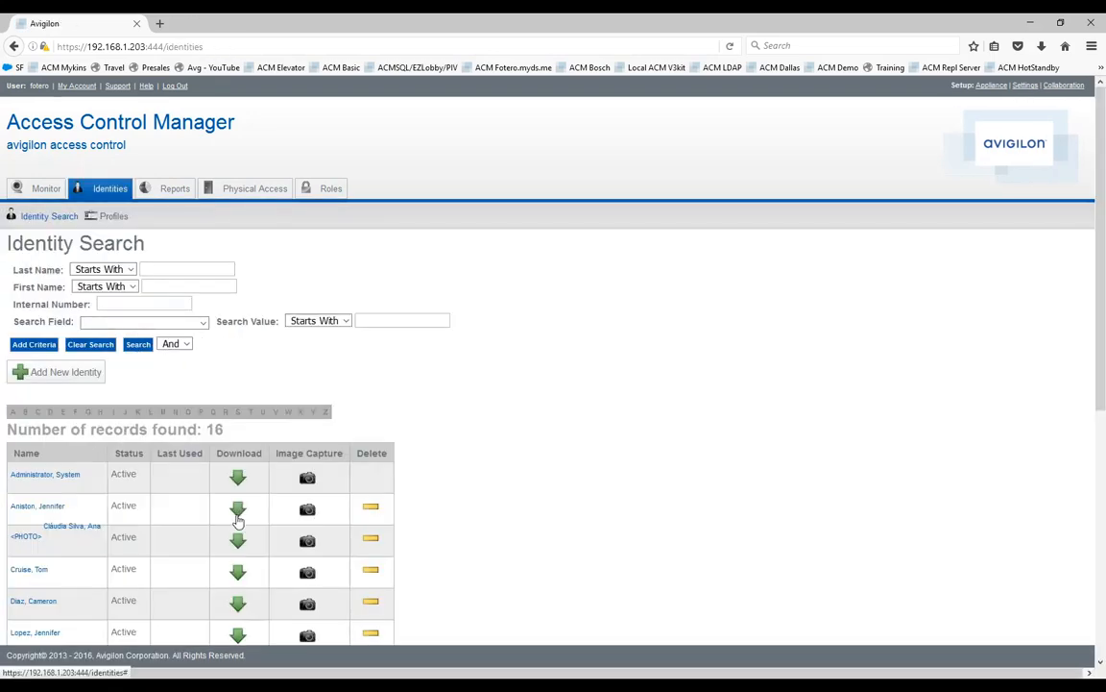
double_click(214, 429)
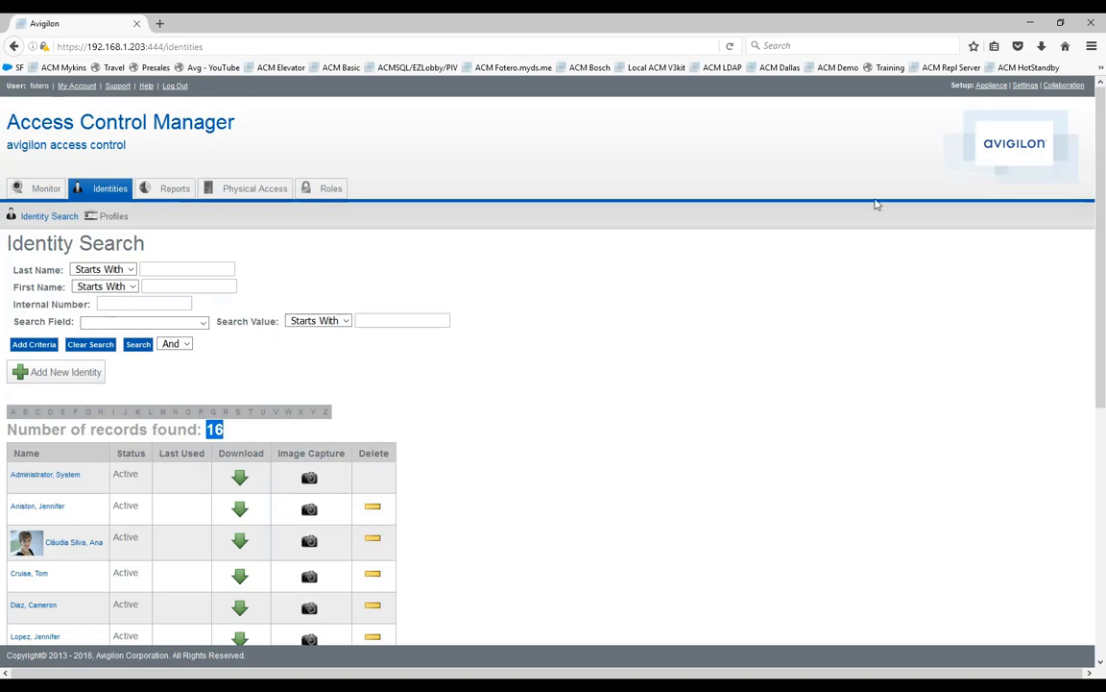
Run the Active Directory Collab. Server 1 collaboration and check the completion status and tokens summary in its log.
click(1057, 85)
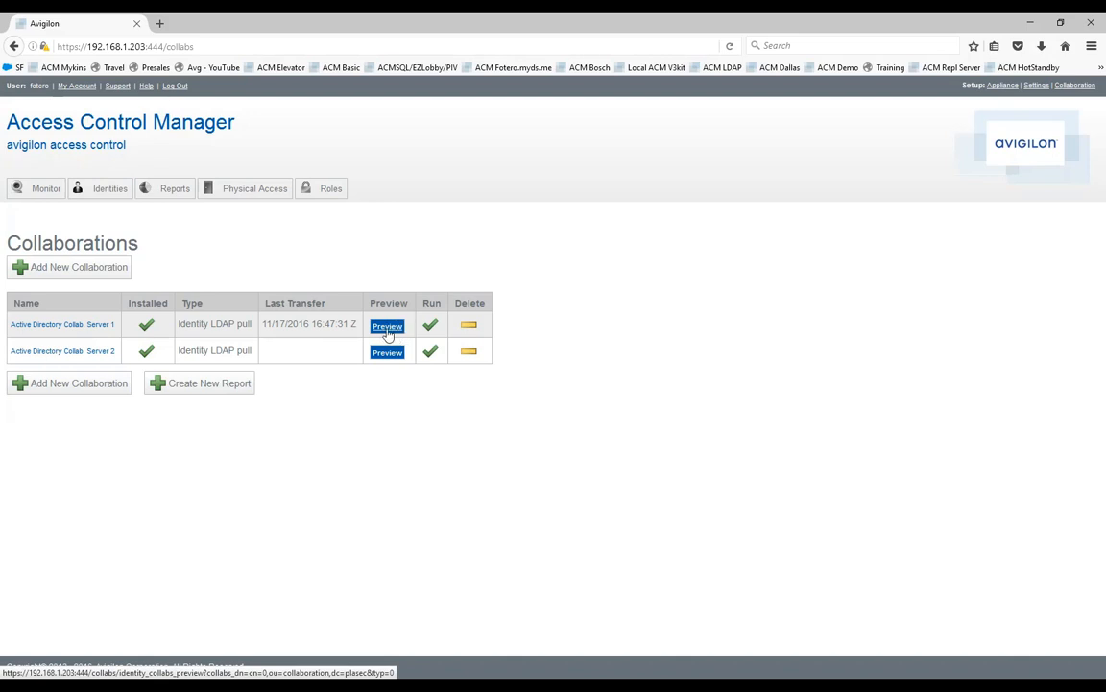
click(430, 329)
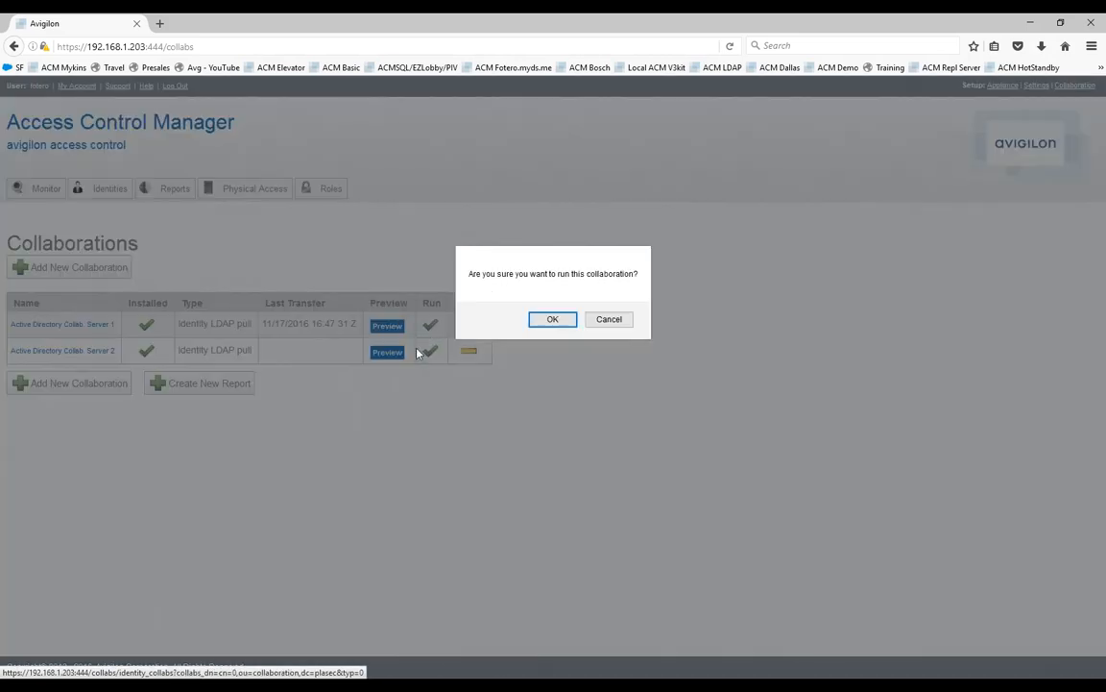
click(549, 319)
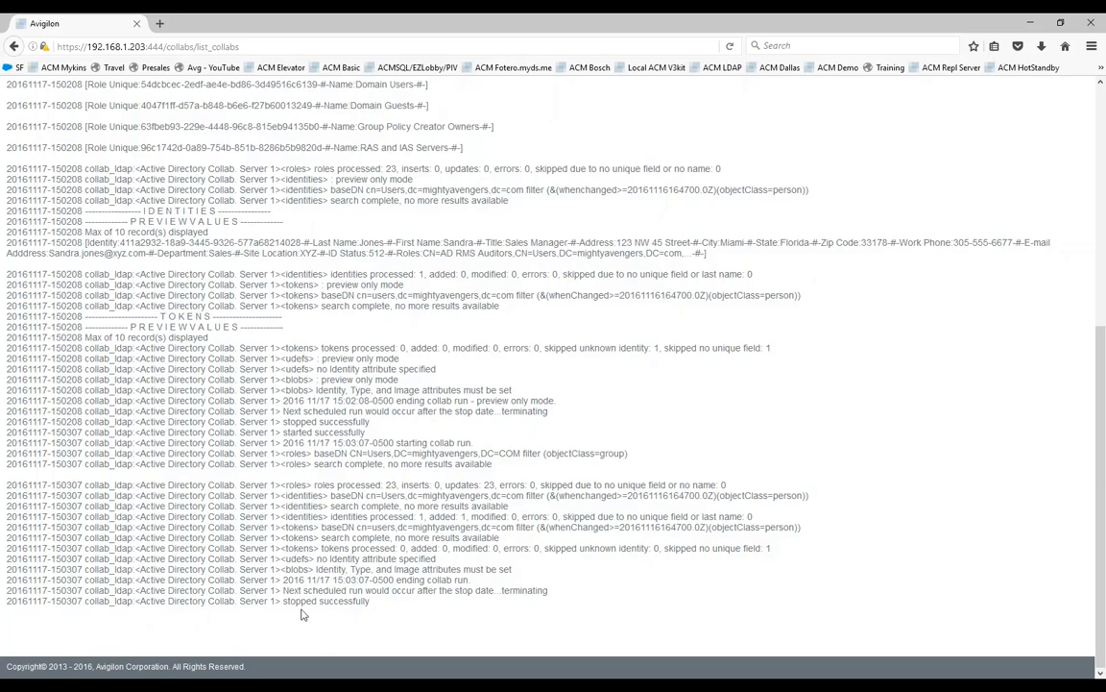
drag(283, 601, 370, 603)
drag(321, 549, 773, 547)
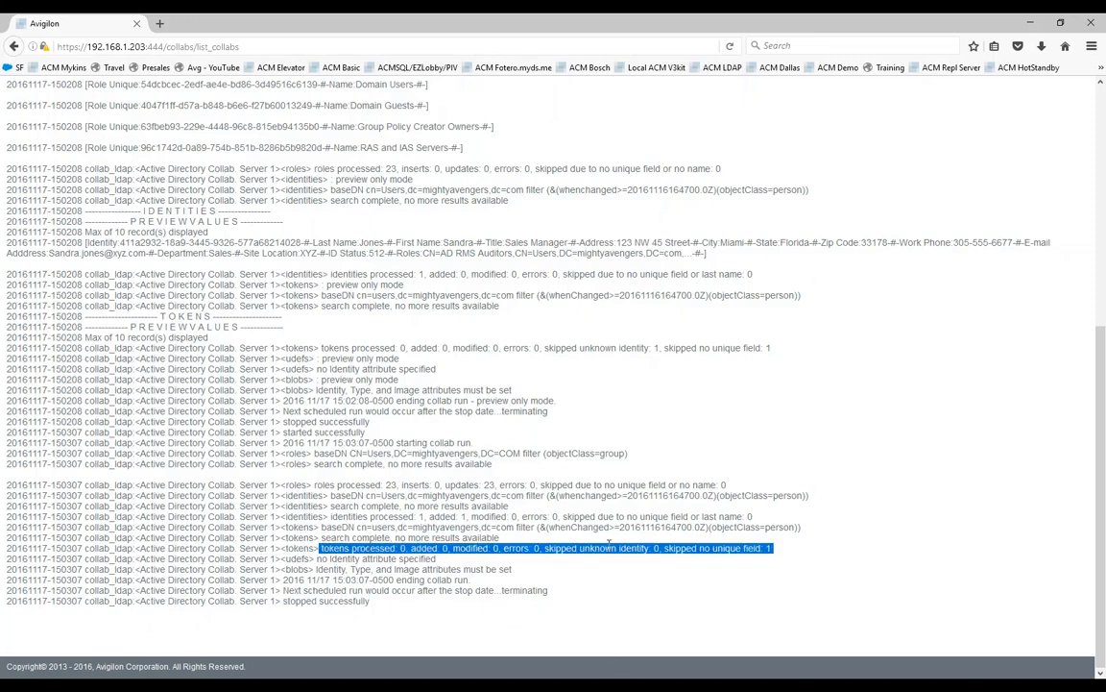
List all identities again without search criteria and open the newly imported person's identity record.
scroll(609, 552, up, 8)
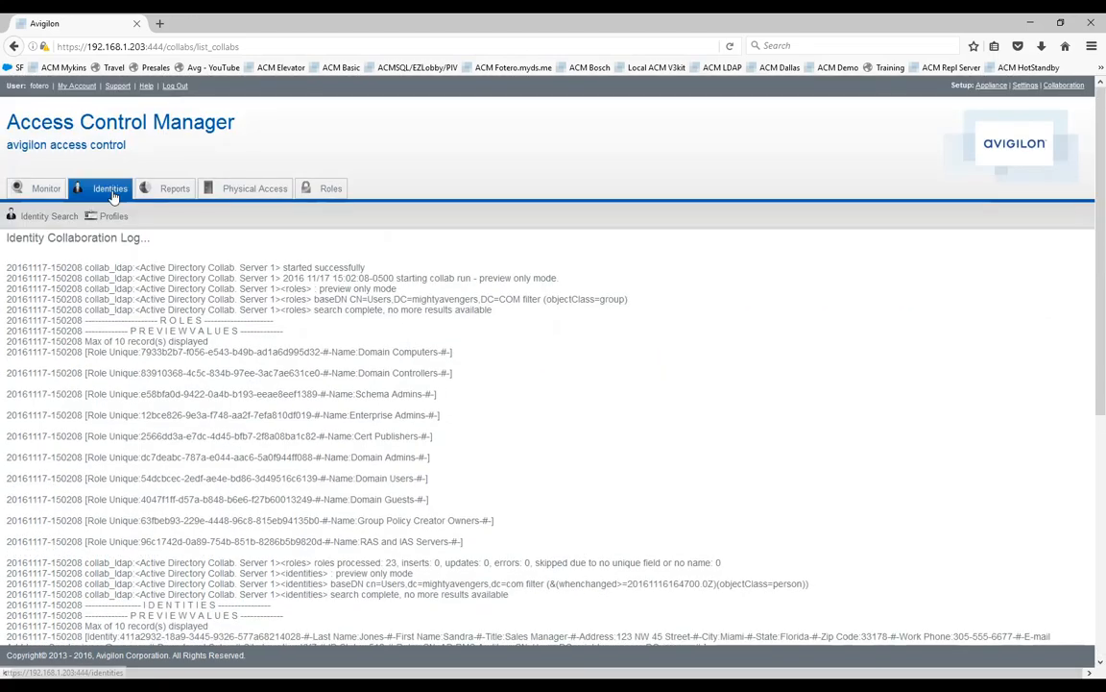
click(113, 193)
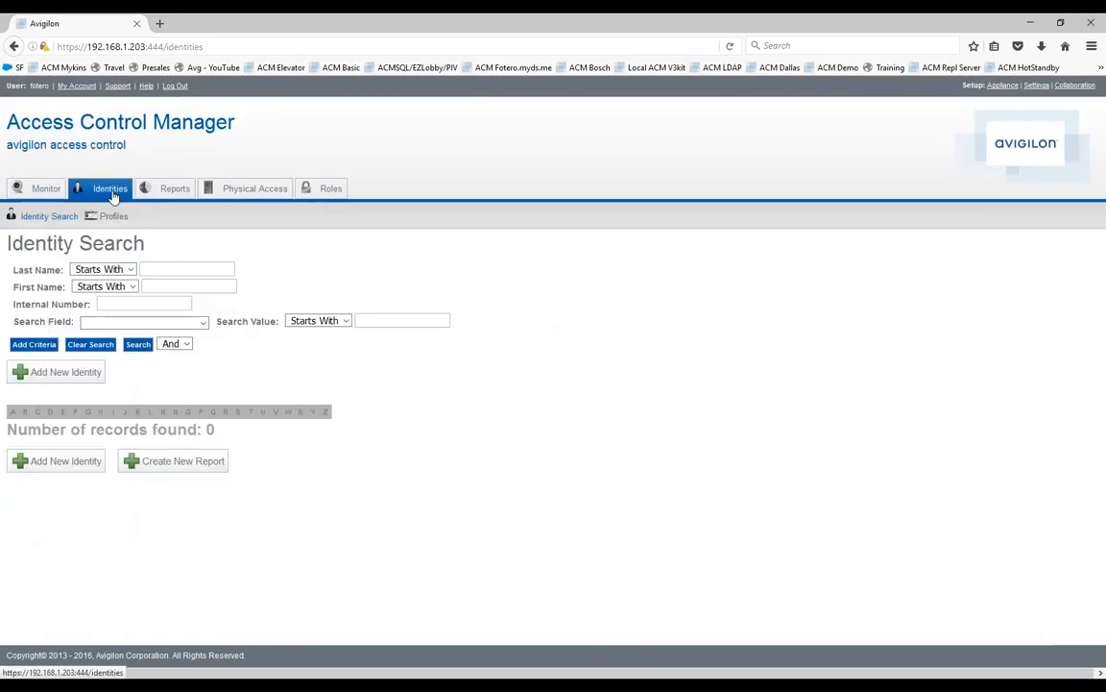
click(136, 345)
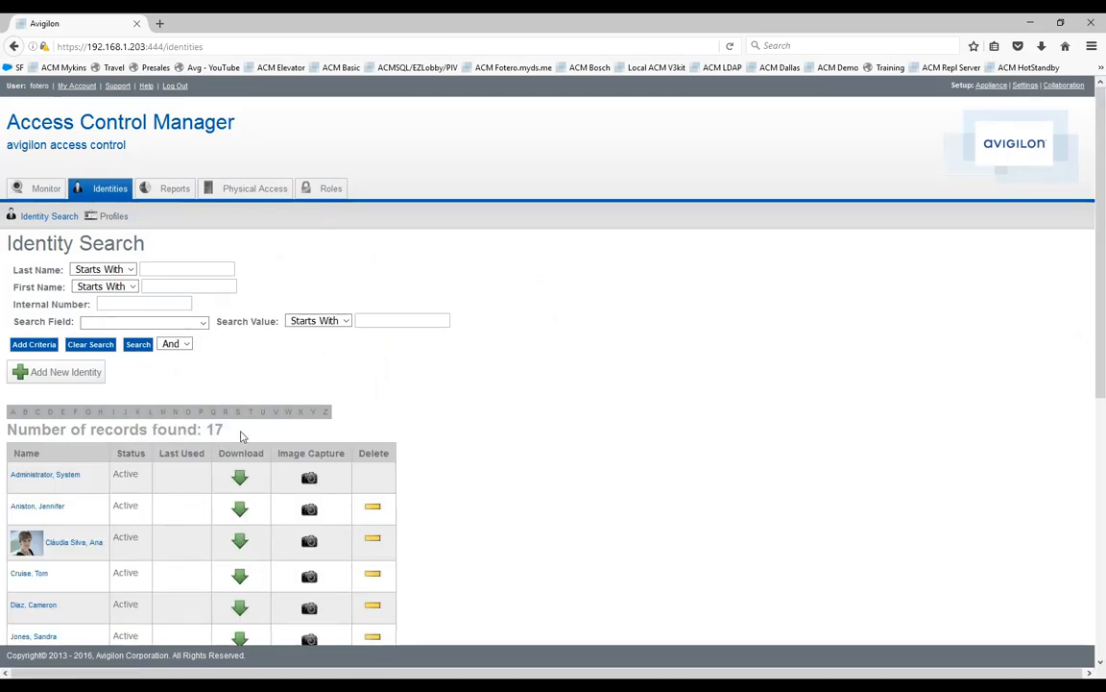
scroll(416, 421, down, 3)
scroll(416, 421, down, 1)
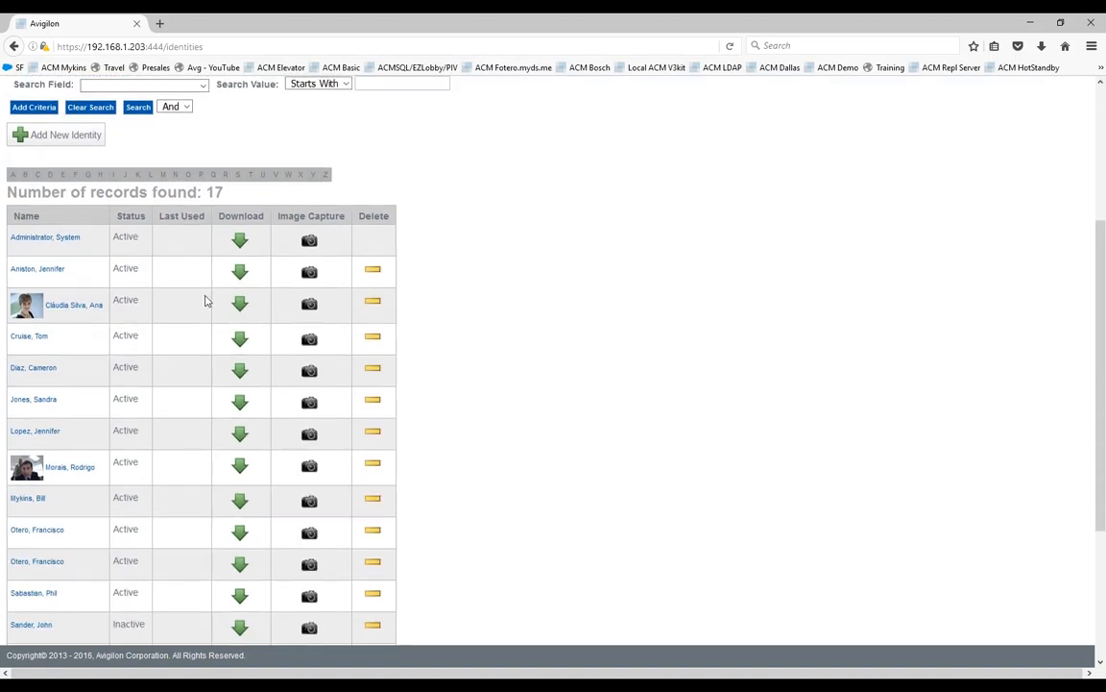
click(30, 403)
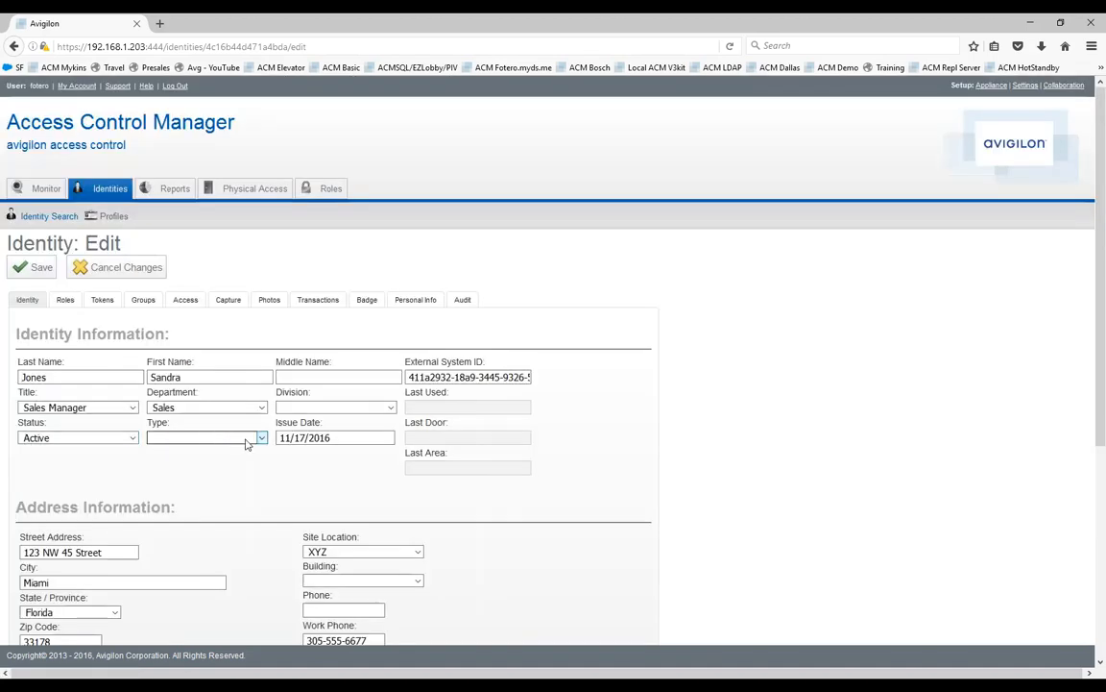
Examine the imported identity's External System ID and its identity, address and account information.
scroll(248, 440, down, 3)
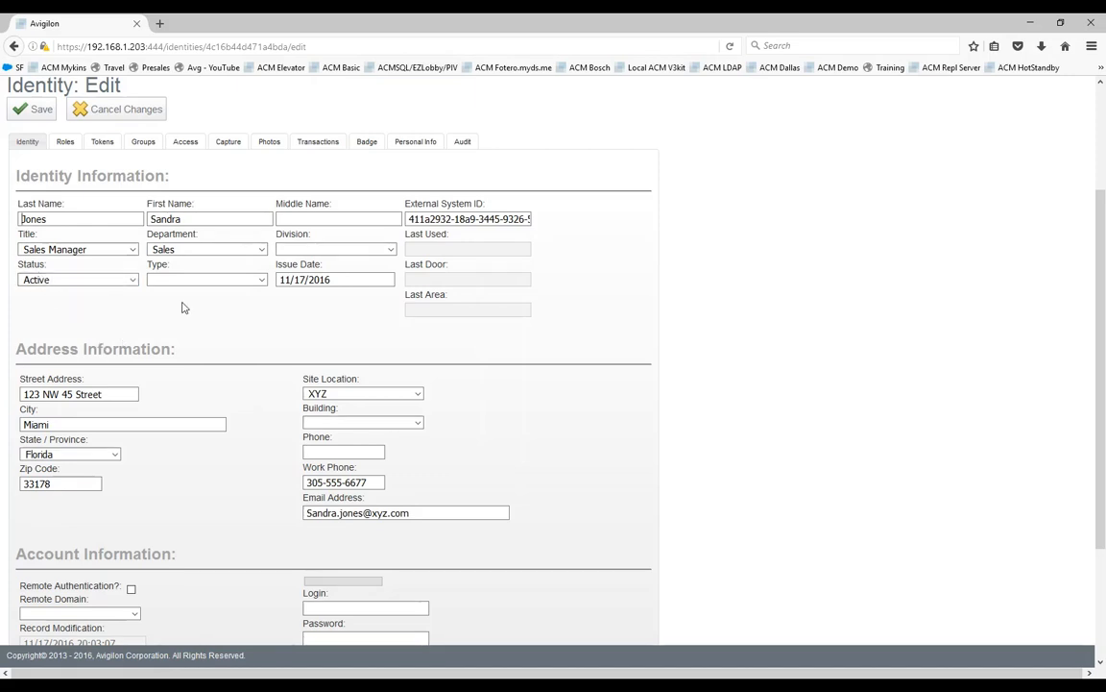
drag(409, 219, 538, 220)
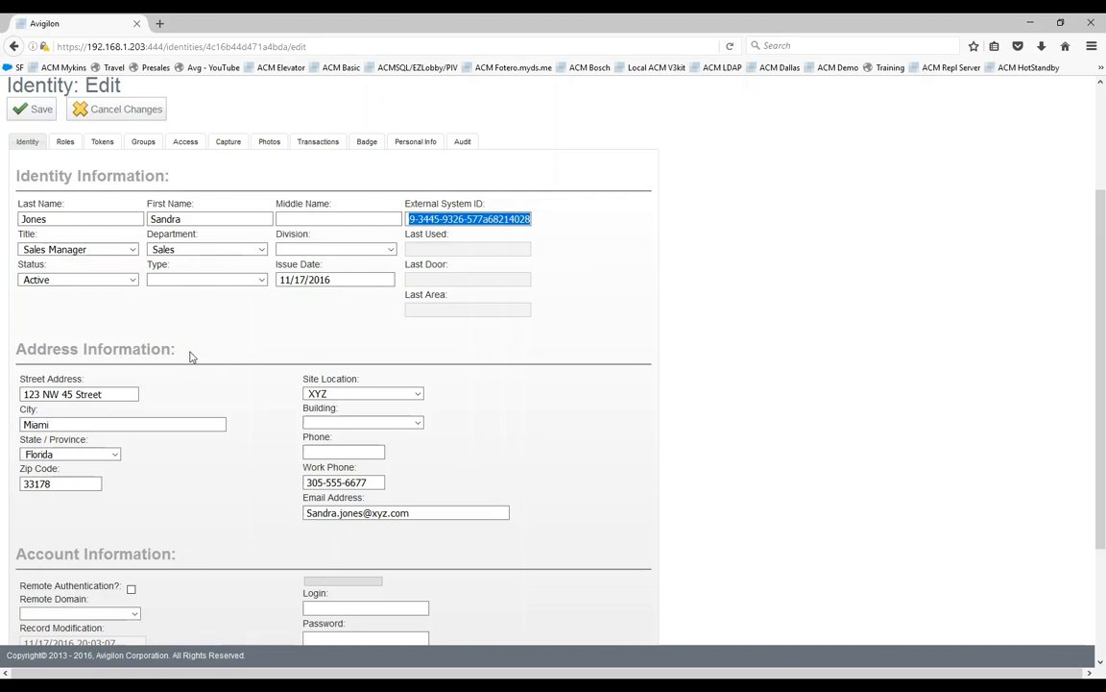
scroll(237, 355, down, 2)
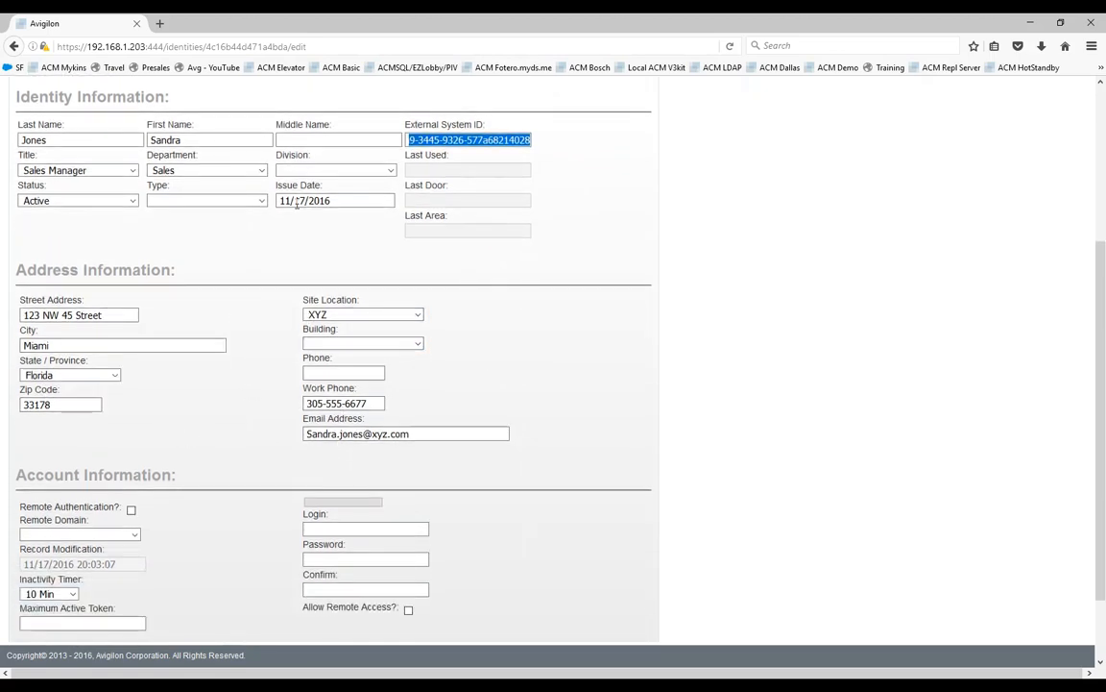
scroll(315, 371, up, 4)
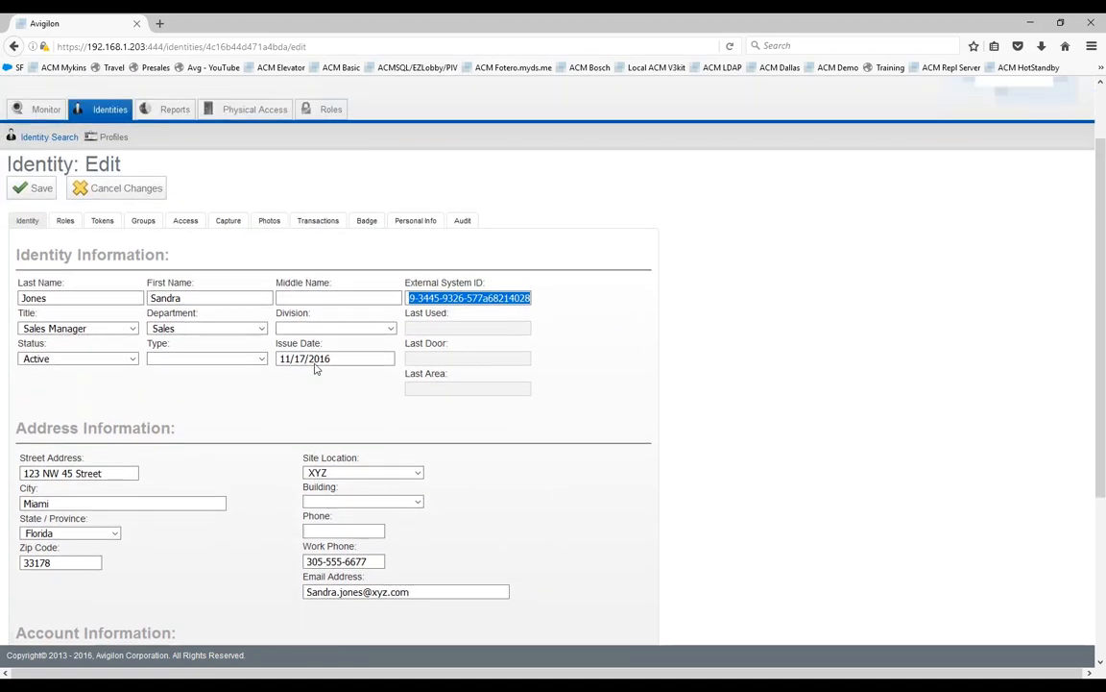